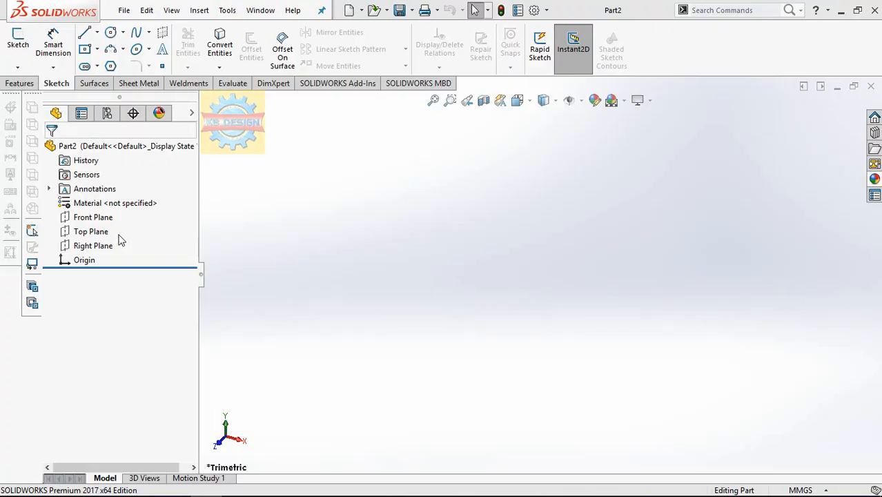
Start a sketch on the Top Plane and draw a circle about 108 mm in diameter centred on the origin.
{"action": "left_click", "coordinate": [90, 232]}
{"action": "left_click", "coordinate": [107, 212]}
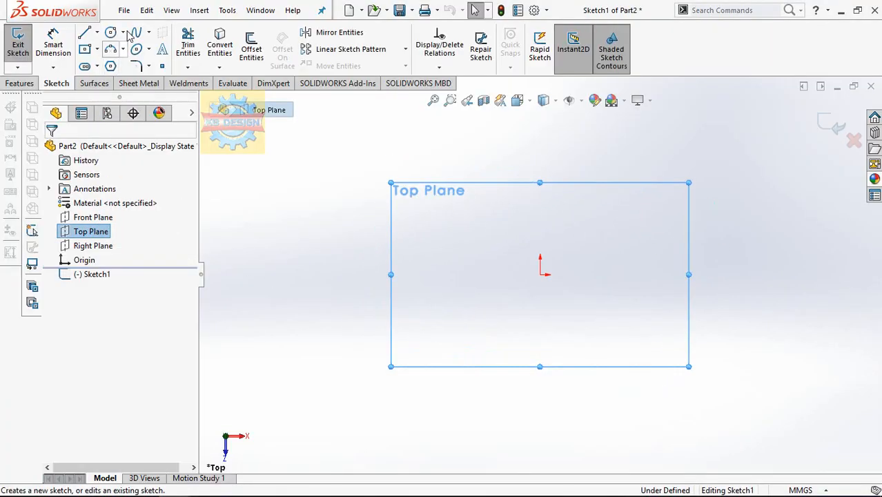
{"action": "left_click", "coordinate": [111, 33]}
{"action": "left_click", "coordinate": [541, 274]}
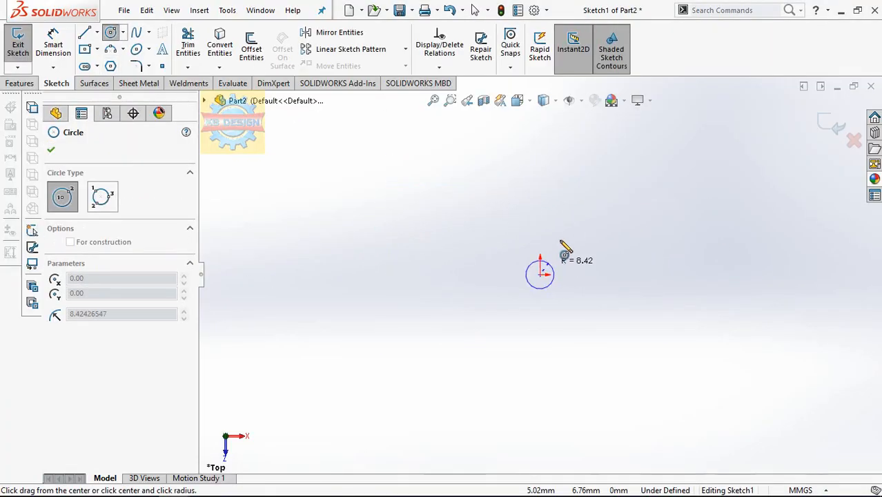
{"action": "left_click", "coordinate": [596, 203]}
Dimension the circle's diameter to 150 mm.
{"action": "left_click", "coordinate": [53, 45]}
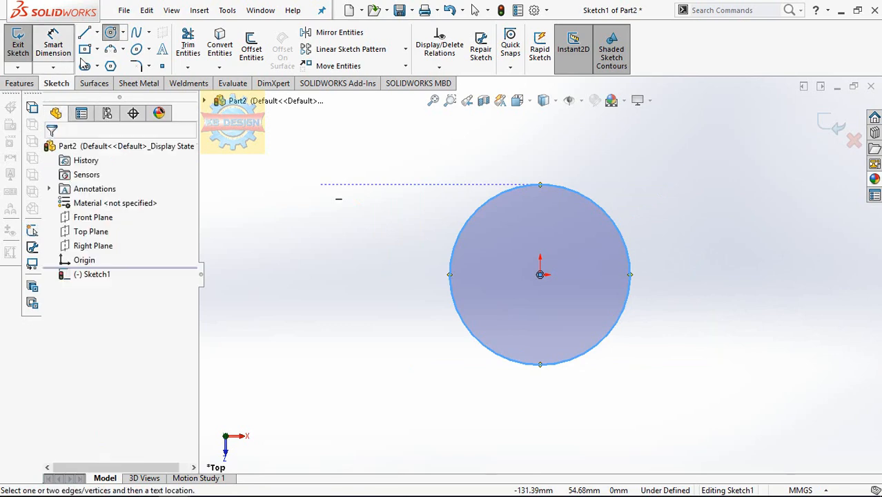
{"action": "left_click", "coordinate": [521, 188]}
{"action": "left_click", "coordinate": [515, 241]}
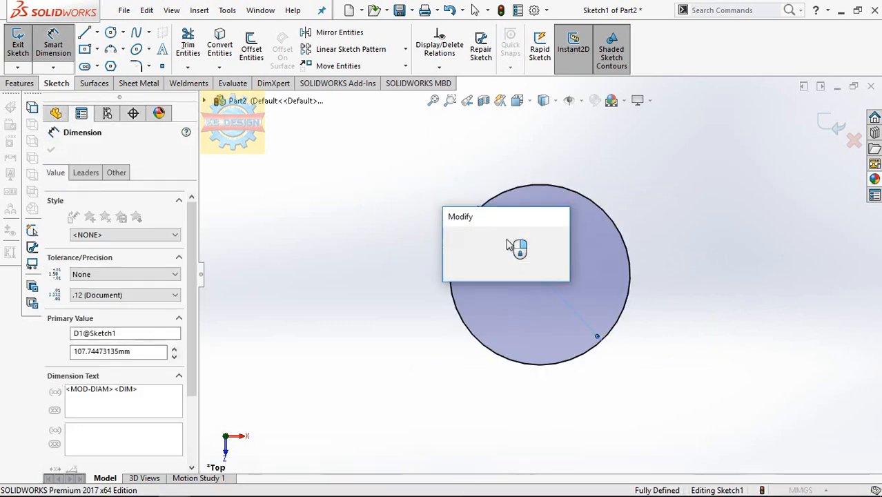
{"action": "type", "text": "150"}
{"action": "key", "text": "Return"}
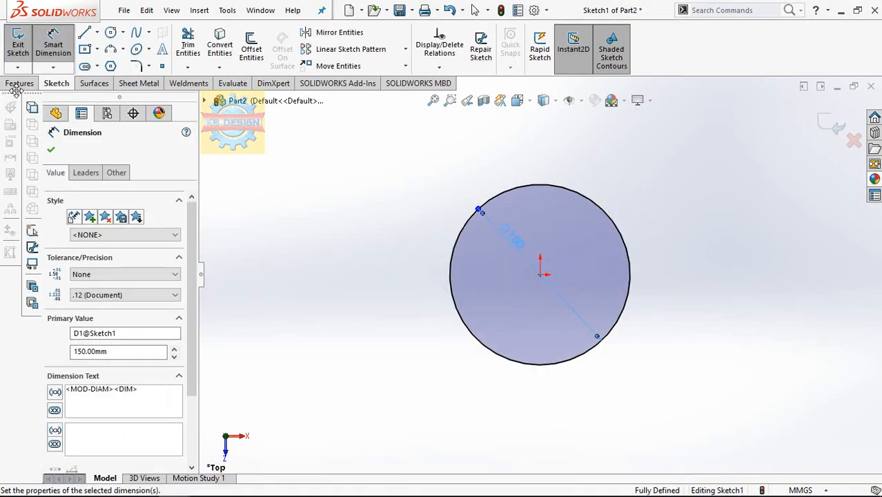
Extrude the circle 200 mm as a blind boss with an 8-degree outward draft.
{"action": "left_click", "coordinate": [21, 83]}
{"action": "left_click", "coordinate": [26, 51]}
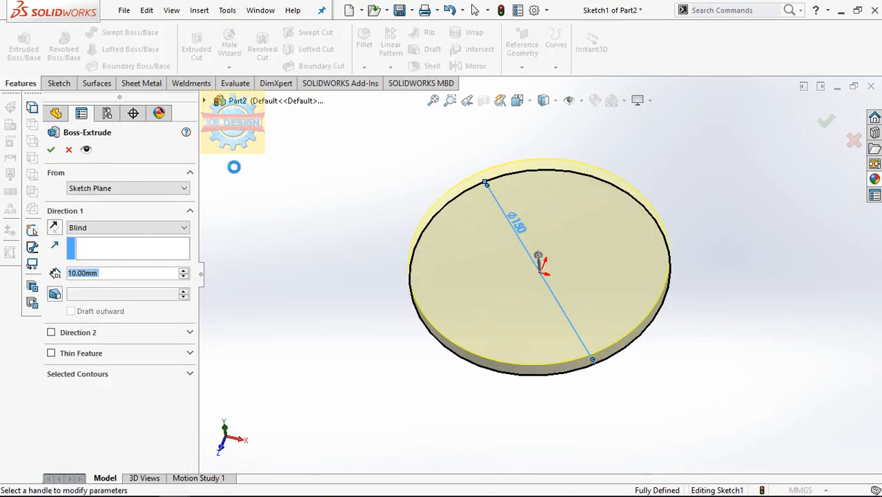
{"action": "type", "text": "2"}
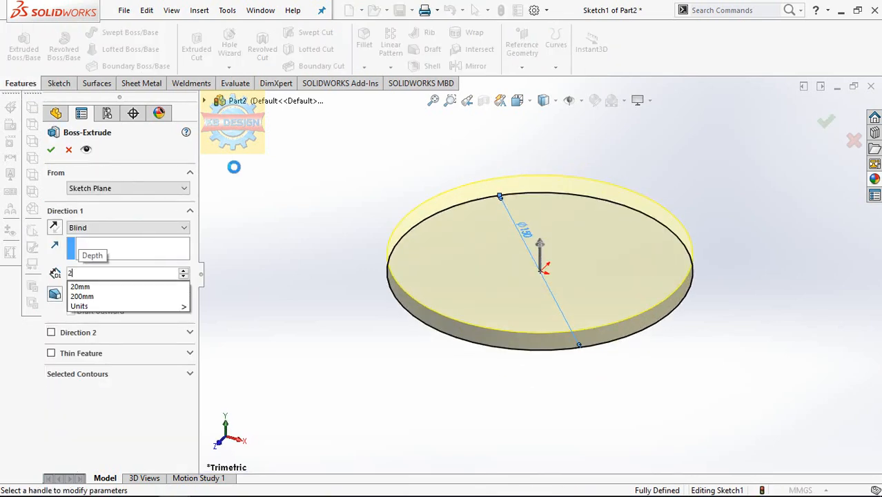
{"action": "type", "text": "00"}
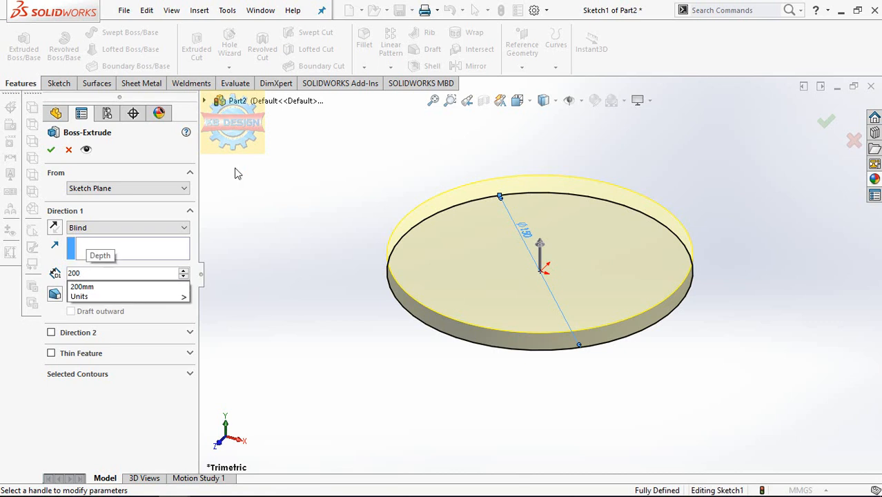
{"action": "key", "text": "Return"}
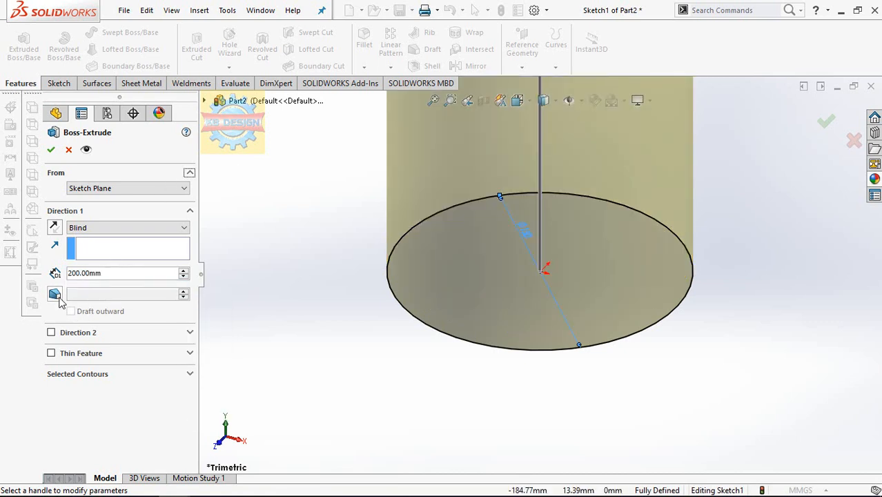
{"action": "left_click", "coordinate": [55, 295]}
{"action": "left_click", "coordinate": [76, 312]}
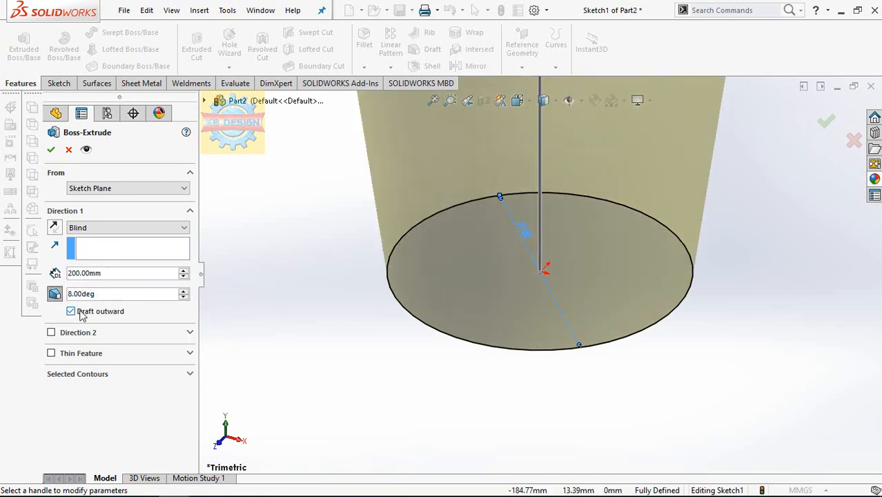
{"action": "left_click", "coordinate": [51, 151]}
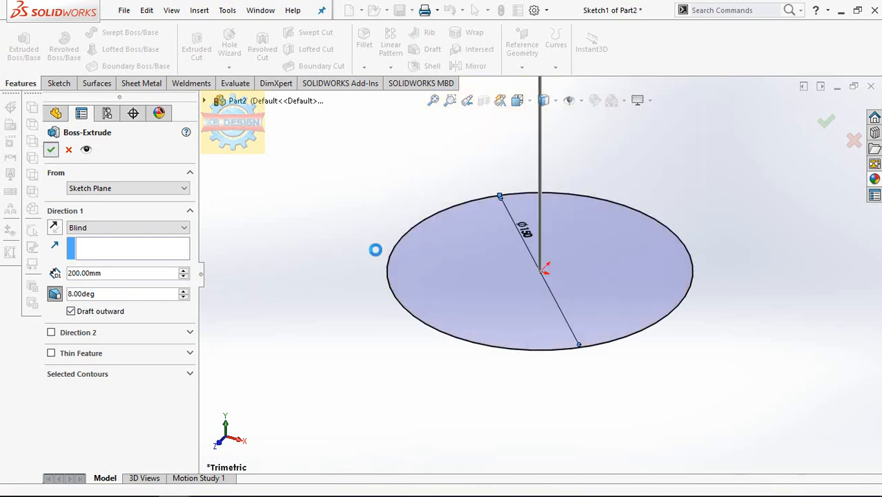
Sketch a center rectangle about 33 mm wide and 13 mm high on the Front Plane, near the tapered body's upper edge.
{"action": "scroll", "coordinate": [378, 255], "scroll_direction": "up", "scroll_amount": 5}
{"action": "middle_click_drag", "start_coordinate": [477, 270], "coordinate": [483, 150]}
{"action": "left_click", "coordinate": [79, 218]}
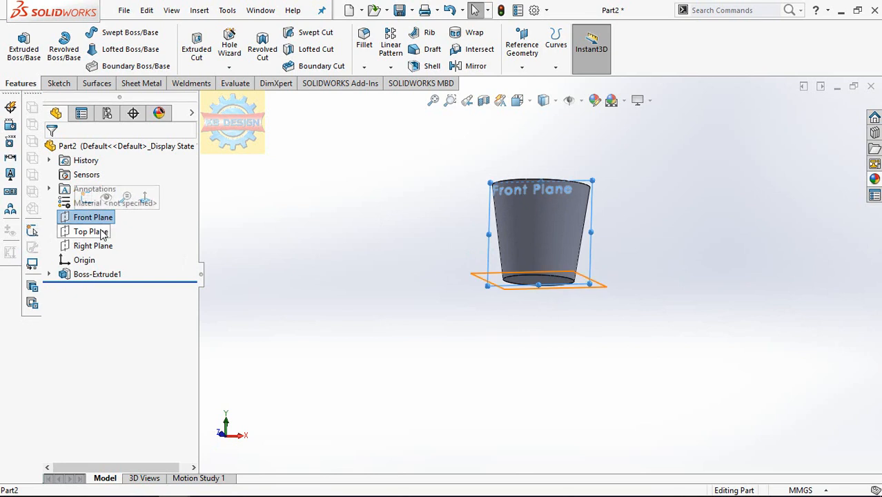
{"action": "left_click", "coordinate": [145, 198]}
{"action": "left_click", "coordinate": [56, 83]}
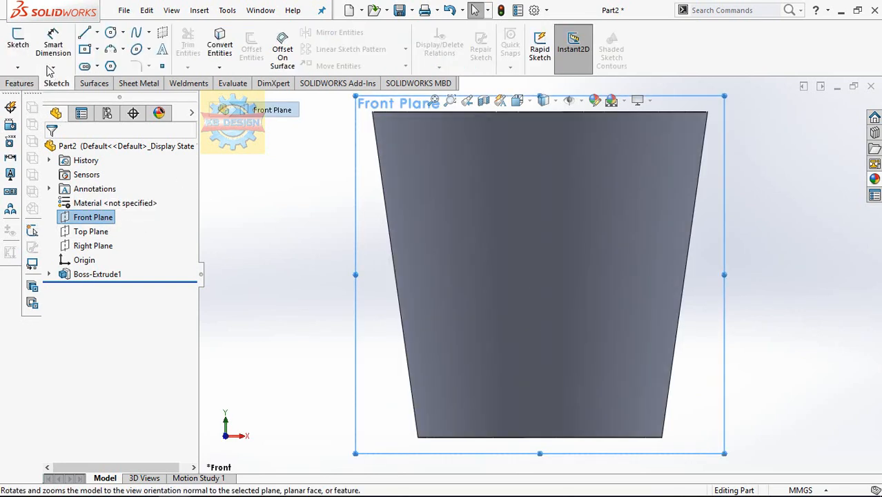
{"action": "left_click", "coordinate": [18, 41]}
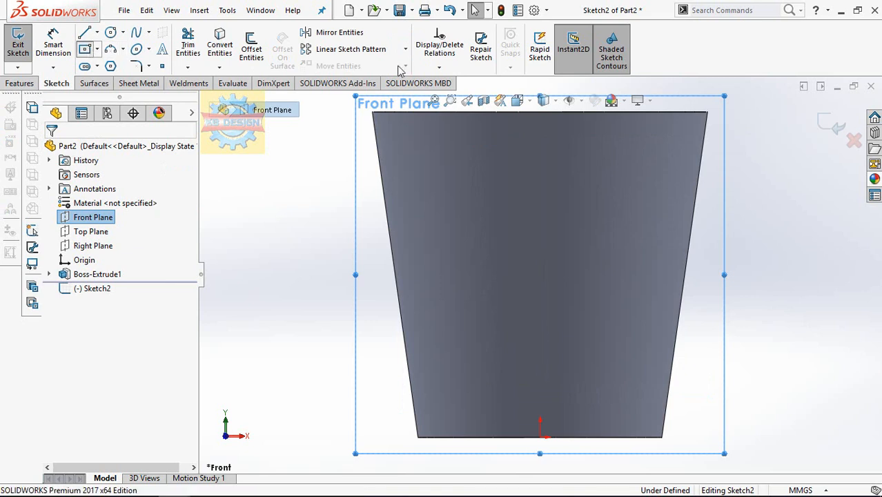
{"action": "left_click", "coordinate": [84, 49]}
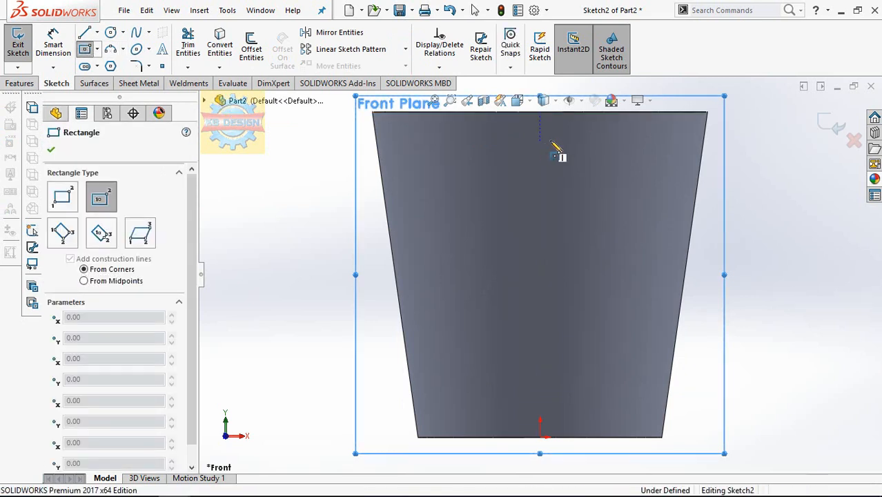
{"action": "left_click", "coordinate": [542, 141]}
{"action": "left_click", "coordinate": [569, 132]}
{"action": "key", "text": "Escape"}
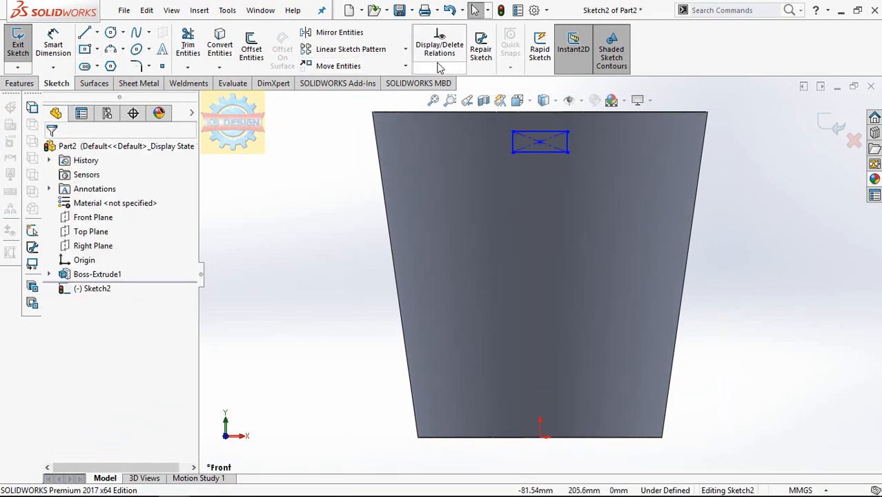
Add a vertical relation between the rectangle's center point and the origin.
{"action": "left_click", "coordinate": [440, 69]}
{"action": "left_click", "coordinate": [455, 98]}
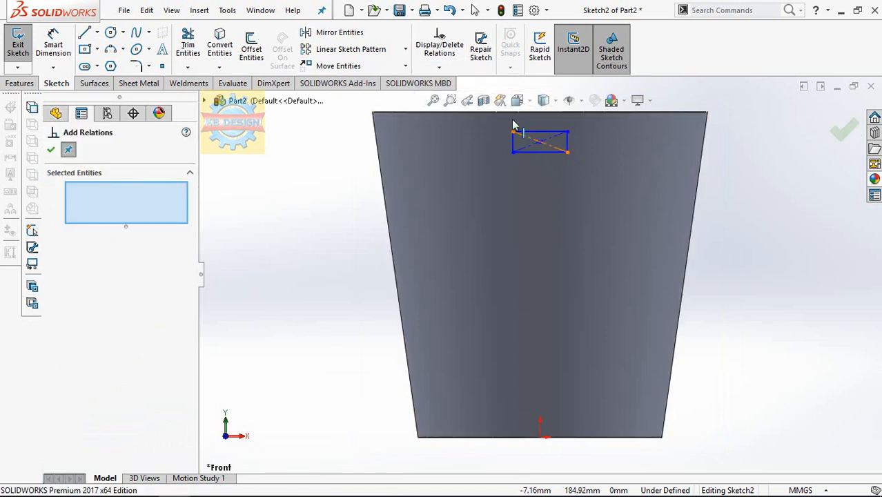
{"action": "left_click", "coordinate": [540, 141]}
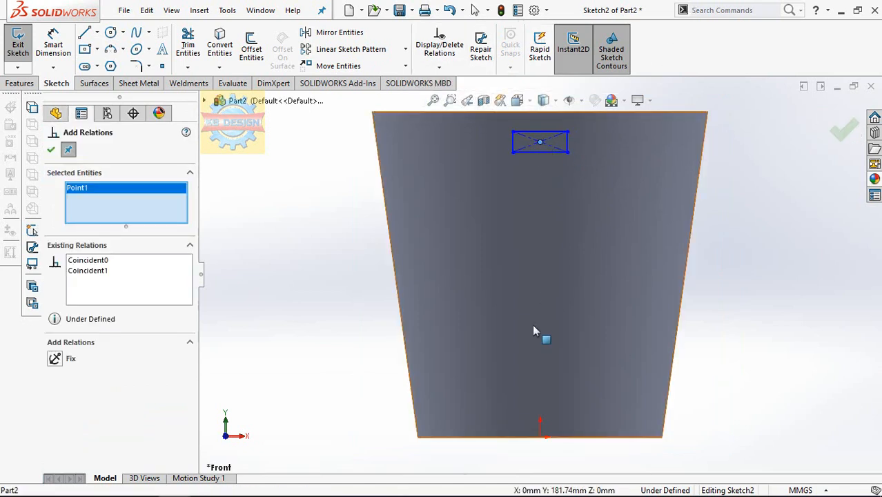
{"action": "left_click", "coordinate": [541, 438]}
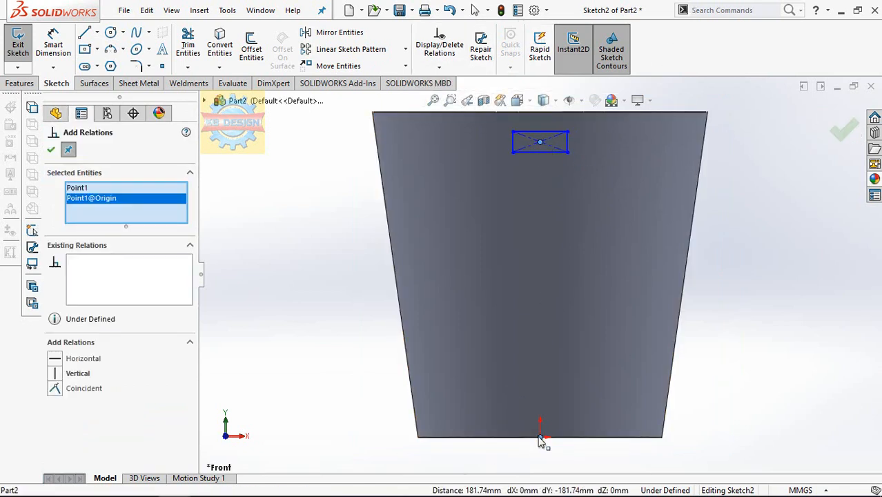
{"action": "left_click", "coordinate": [55, 374]}
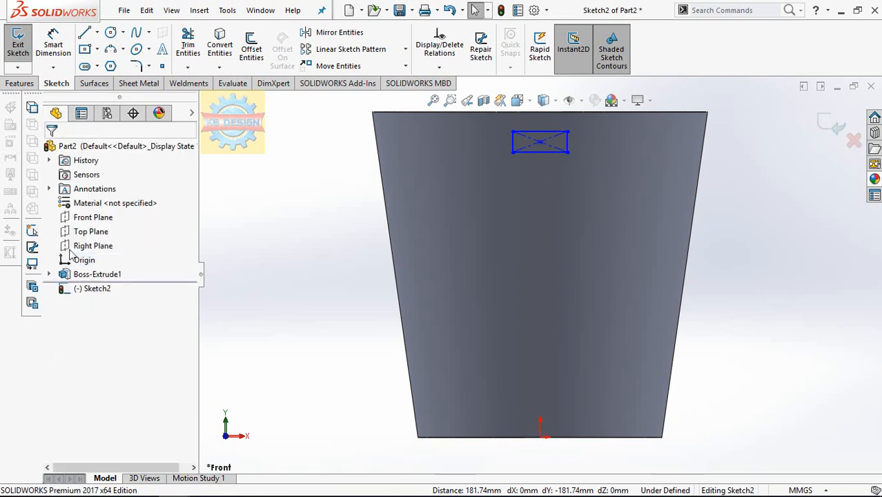
Dimension the gap between the rectangle's upper side and the body's top edge to 8 mm.
{"action": "left_click", "coordinate": [55, 43]}
{"action": "left_click", "coordinate": [543, 132]}
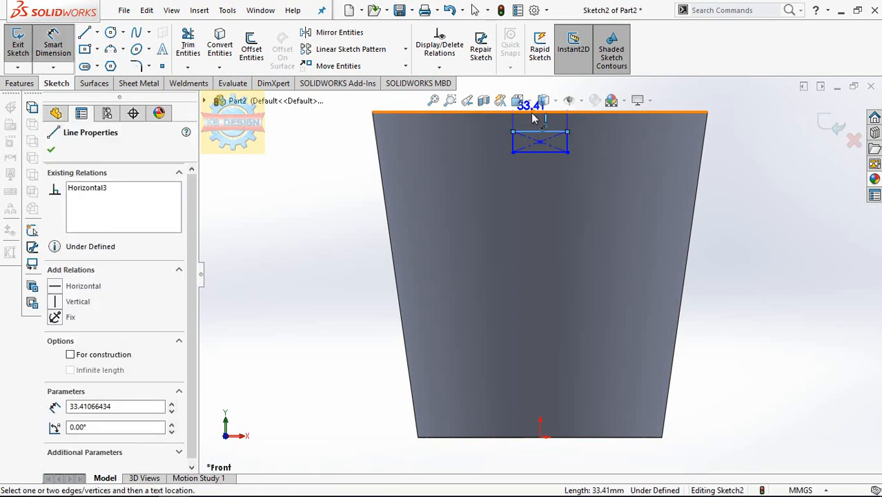
{"action": "left_click", "coordinate": [528, 113]}
{"action": "left_click", "coordinate": [347, 140]}
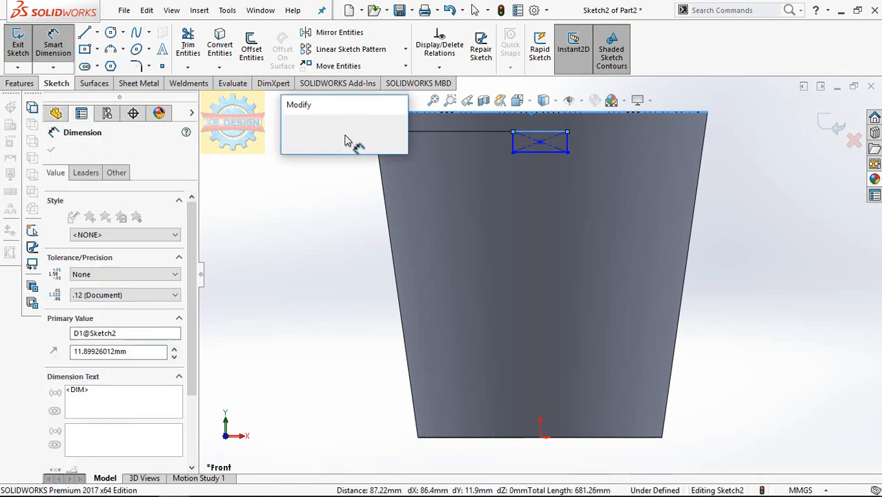
{"action": "type", "text": "8"}
{"action": "key", "text": "Return"}
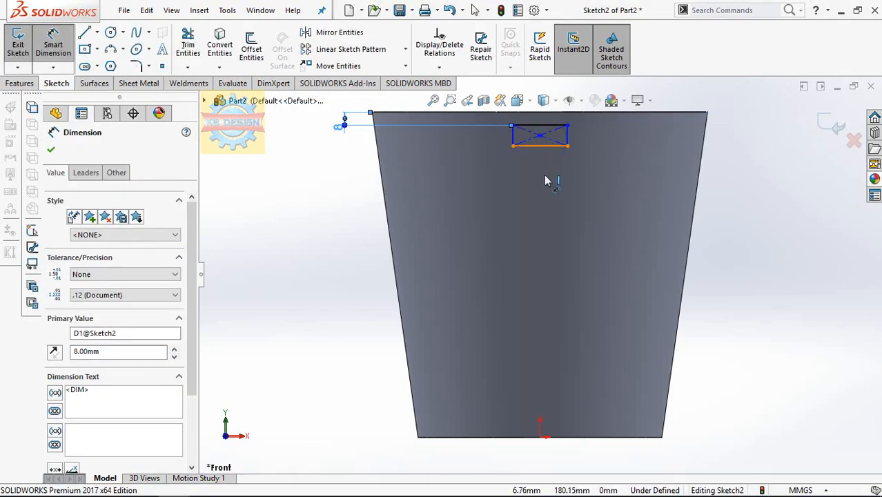
Dimension the rectangle's width to 15 mm.
{"action": "left_click", "coordinate": [542, 146]}
{"action": "left_click", "coordinate": [543, 204]}
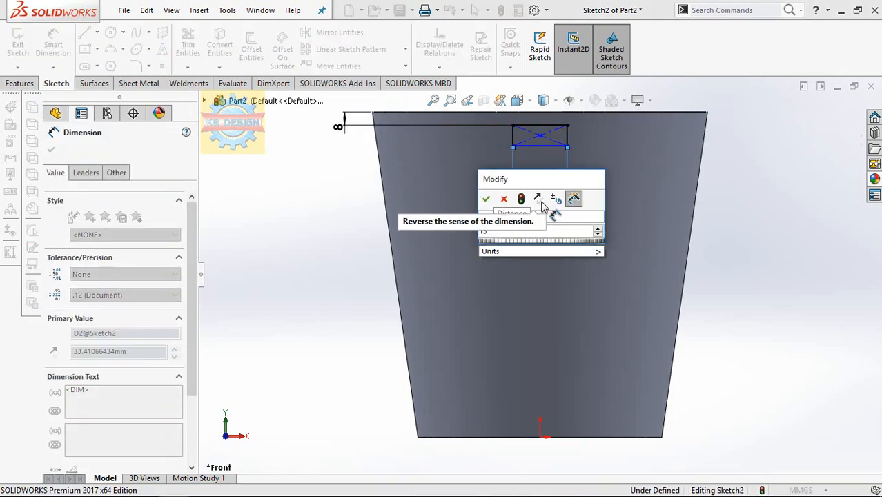
{"action": "key", "text": "Return"}
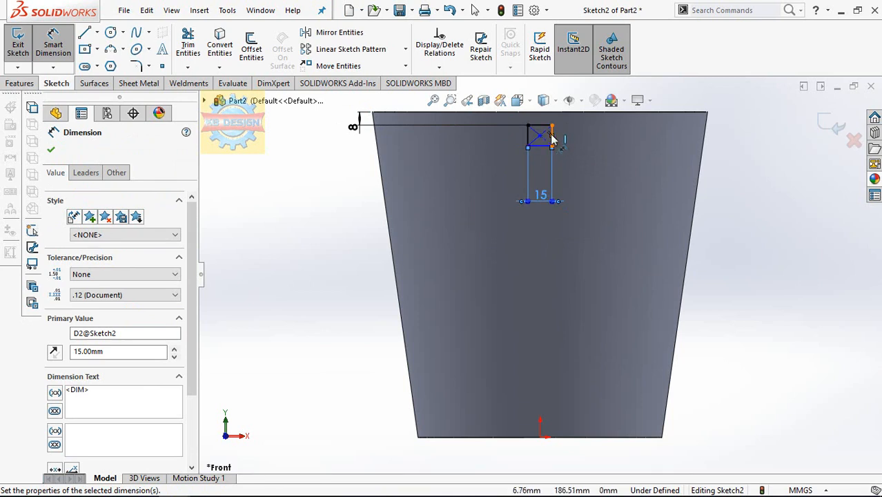
Dimension the rectangle's height to 10 mm.
{"action": "left_click", "coordinate": [557, 138]}
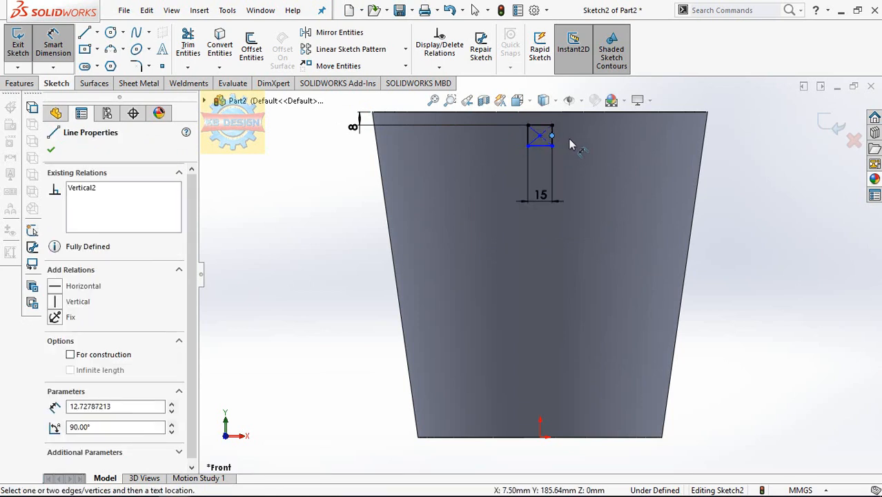
{"action": "scroll", "coordinate": [576, 137], "scroll_direction": "down", "scroll_amount": 3}
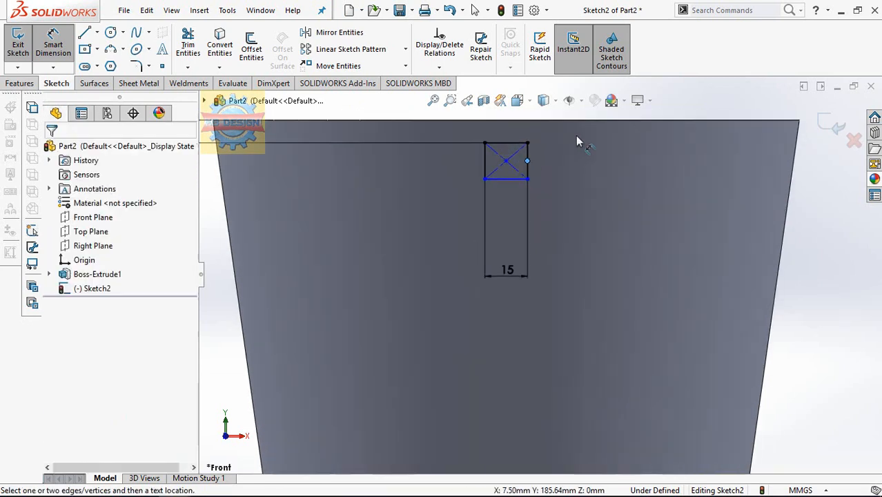
{"action": "left_click", "coordinate": [530, 161]}
{"action": "left_click", "coordinate": [573, 217]}
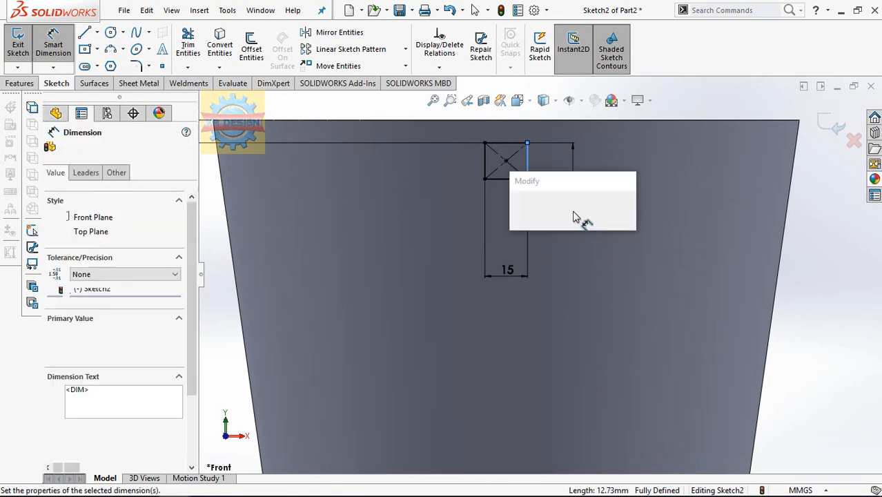
{"action": "type", "text": "10"}
{"action": "key", "text": "Return"}
{"action": "key", "text": "Escape"}
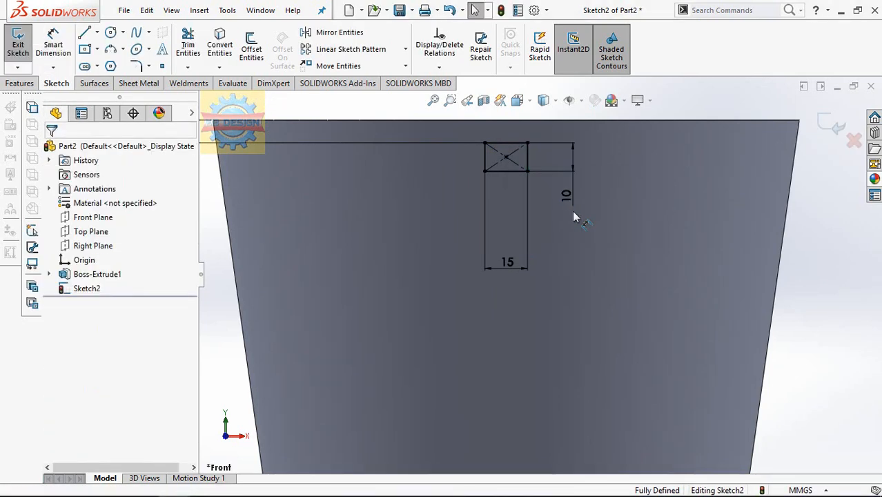
Extrude the rectangle 210 mm with the Mid Plane end condition, merged with the tapered body.
{"action": "scroll", "coordinate": [574, 217], "scroll_direction": "up", "scroll_amount": 2}
{"action": "left_click", "coordinate": [31, 83]}
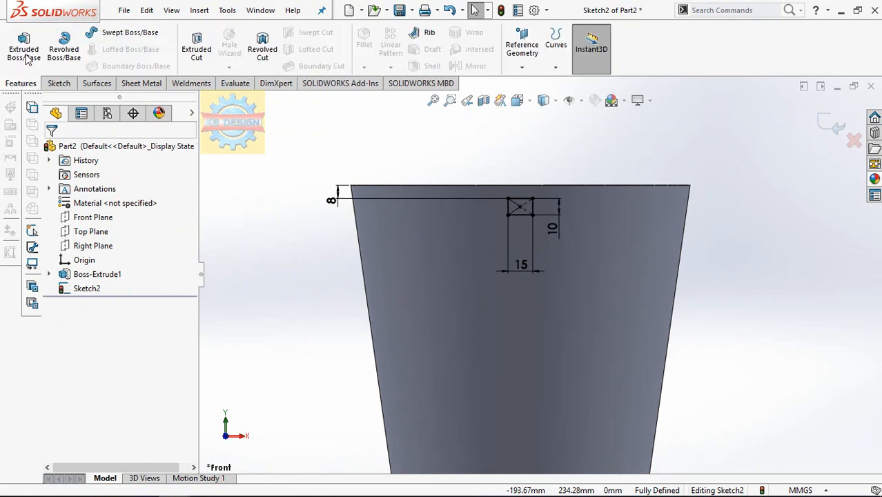
{"action": "left_click", "coordinate": [97, 226]}
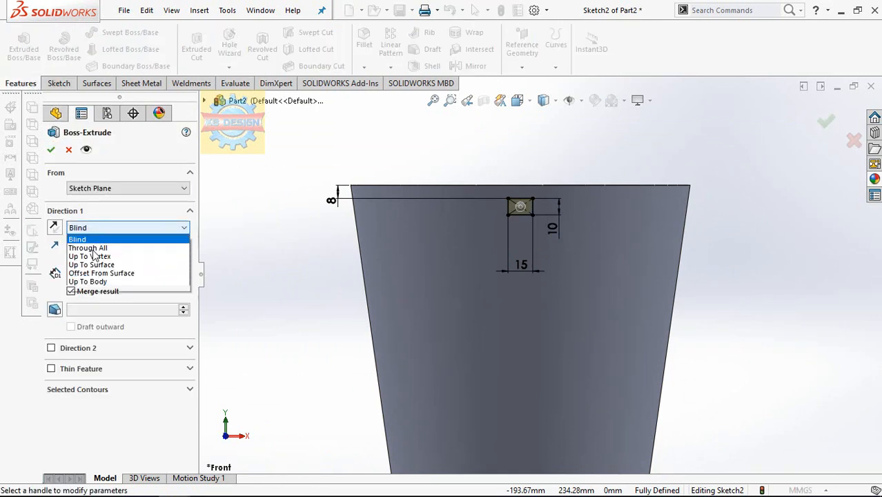
{"action": "left_click", "coordinate": [93, 287]}
{"action": "type", "text": "210.00mm"}
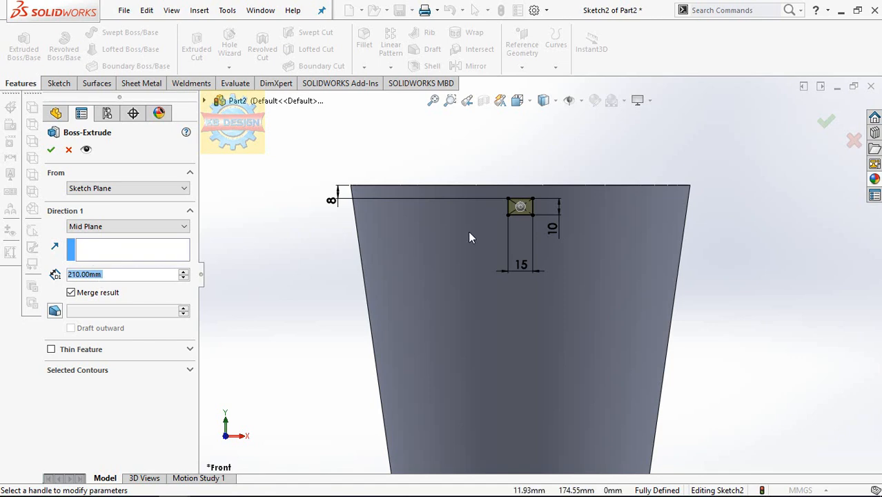
{"action": "middle_click_drag", "start_coordinate": [513, 244], "coordinate": [493, 268]}
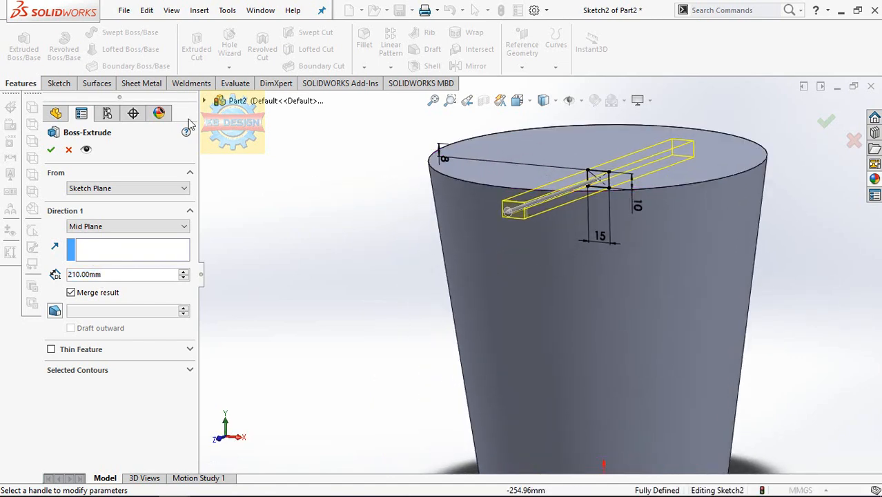
{"action": "left_click", "coordinate": [51, 150]}
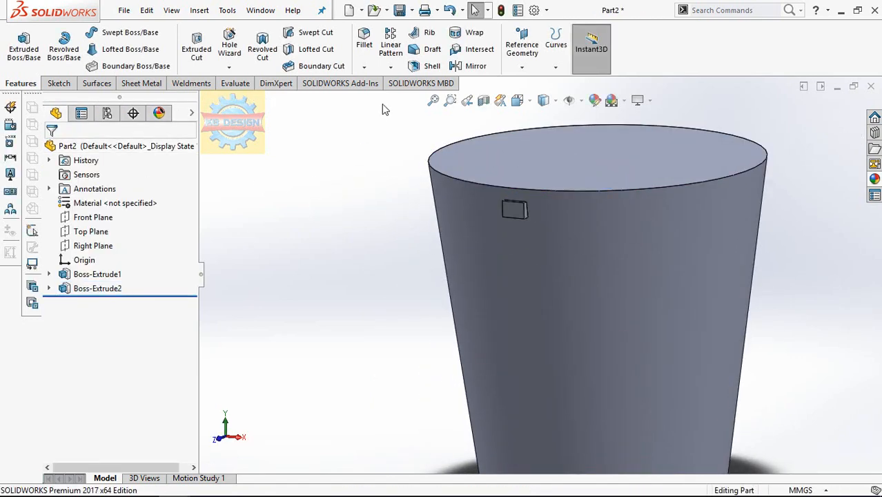
Shell the tapered body to a 2 mm wall thickness, removing its top face.
{"action": "left_click", "coordinate": [427, 67]}
{"action": "left_click", "coordinate": [539, 167]}
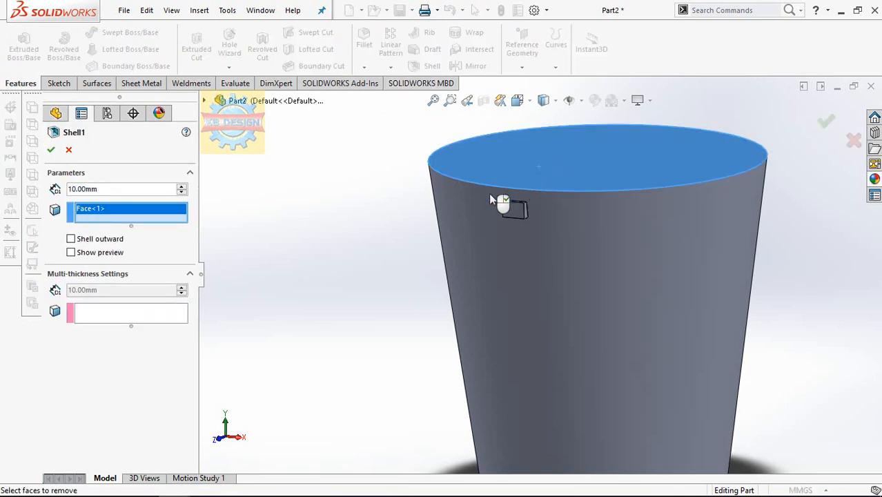
{"action": "type", "text": "2"}
{"action": "key", "text": "Return"}
{"action": "left_click", "coordinate": [51, 149]}
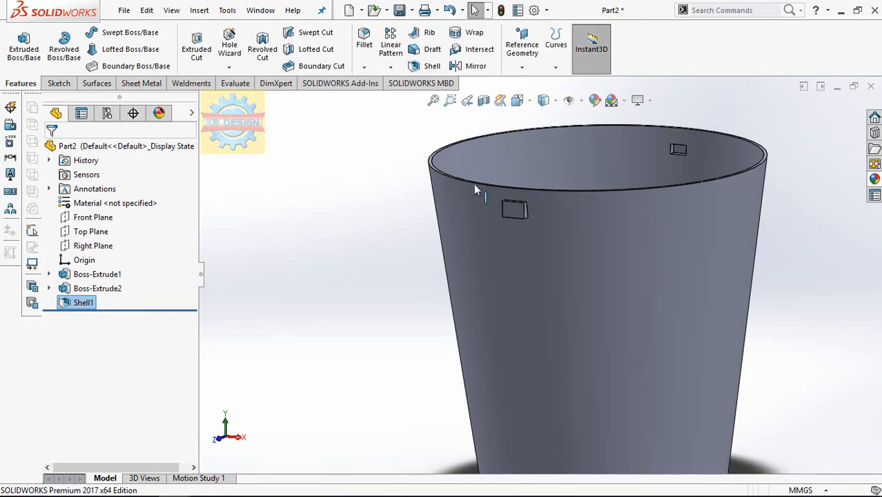
On the front lug's outer face, sketch a horizontal construction line joining the midpoints of its two vertical edges.
{"action": "left_click", "coordinate": [513, 214]}
{"action": "left_click", "coordinate": [622, 173]}
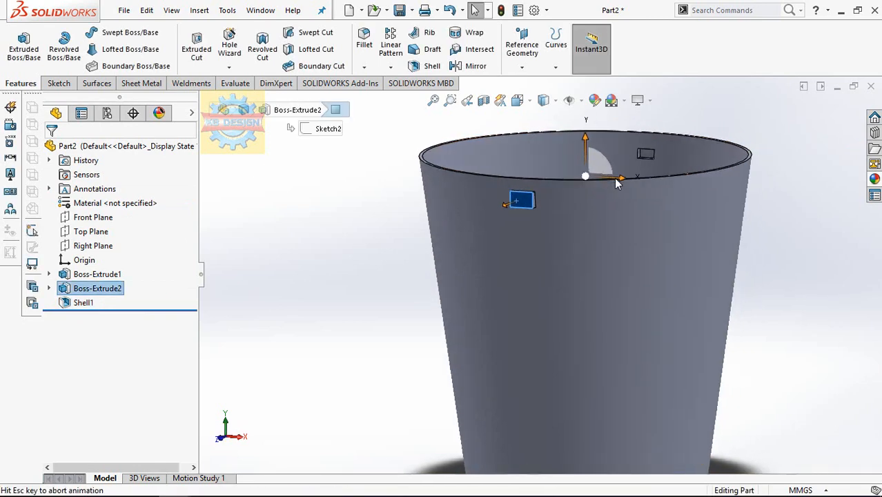
{"action": "left_click", "coordinate": [58, 82]}
{"action": "left_click", "coordinate": [18, 45]}
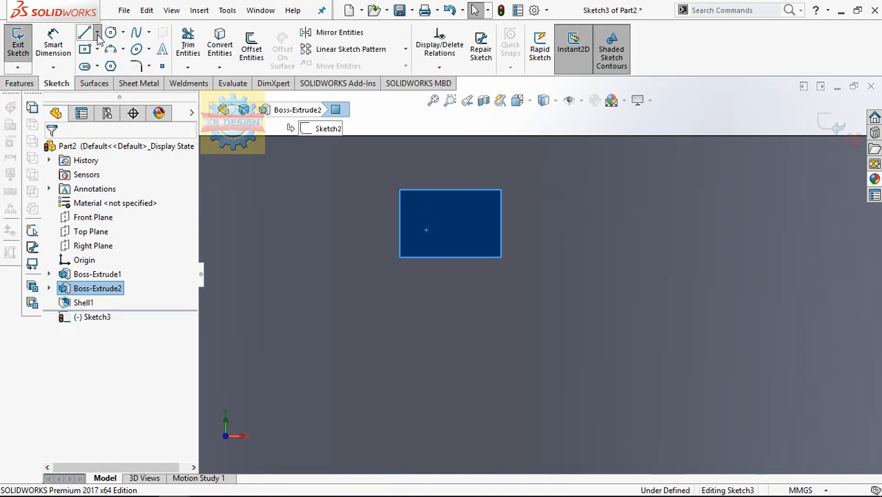
{"action": "left_click", "coordinate": [97, 34]}
{"action": "left_click", "coordinate": [116, 63]}
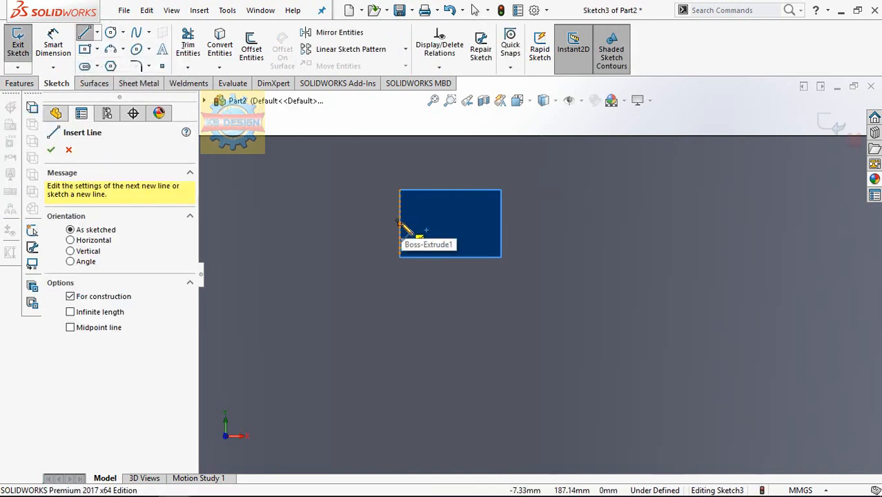
{"action": "left_click", "coordinate": [399, 223]}
{"action": "left_click", "coordinate": [501, 223]}
{"action": "key", "text": "Escape"}
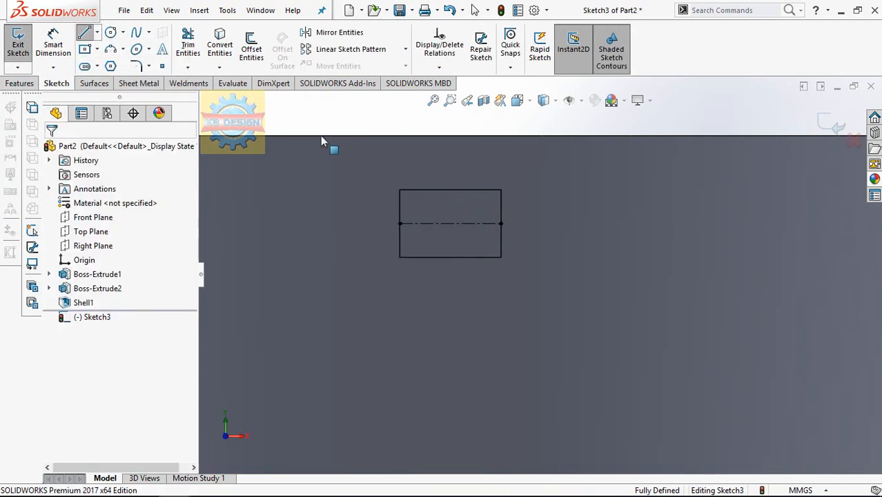
Sketch a circle centred on the construction line's midpoint and dimension its diameter to 5 mm.
{"action": "left_click", "coordinate": [450, 223]}
{"action": "left_click", "coordinate": [464, 215]}
{"action": "left_click", "coordinate": [53, 45]}
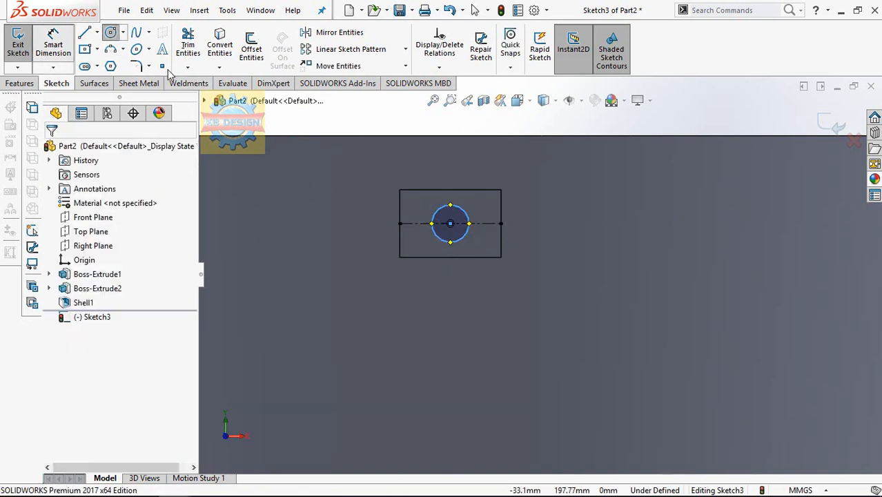
{"action": "left_click", "coordinate": [561, 240]}
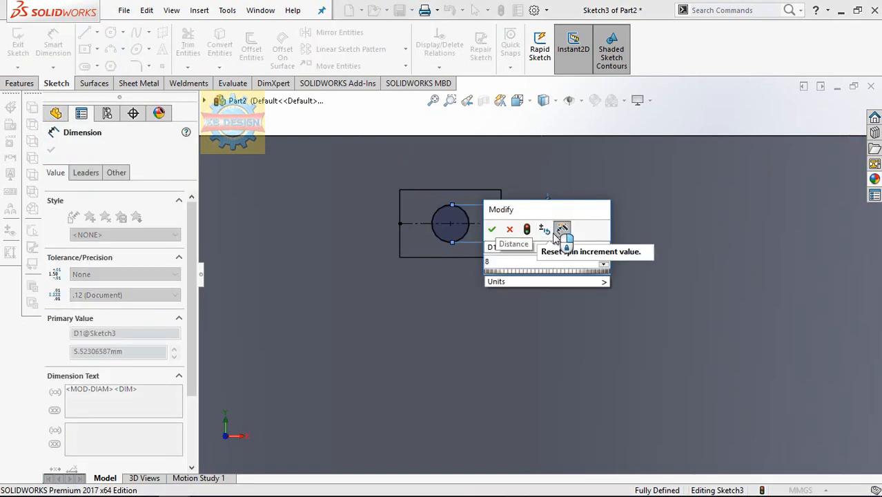
{"action": "type", "text": "5"}
{"action": "key", "text": "Return"}
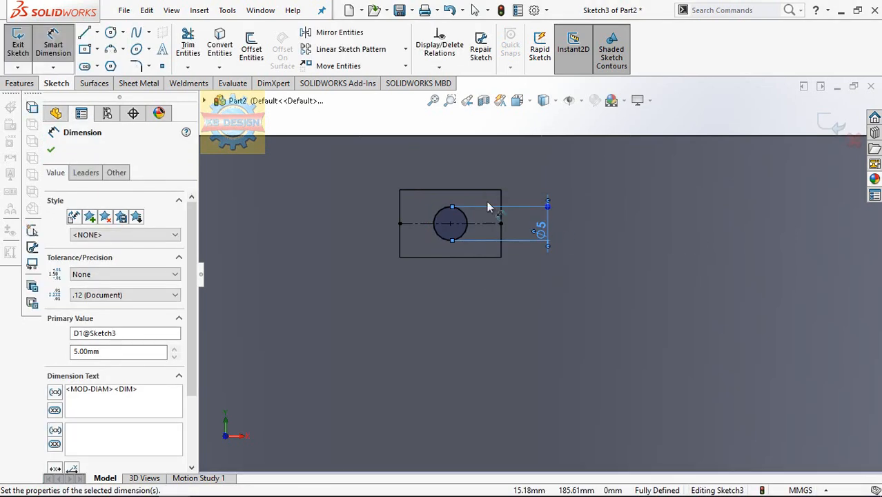
Cut the circle through the part with an Extruded Cut using the Through All end condition.
{"action": "left_click", "coordinate": [28, 84]}
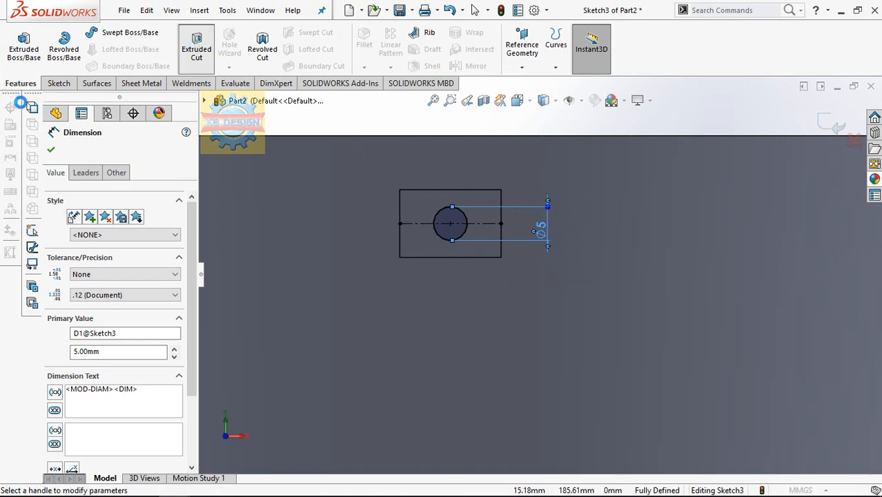
{"action": "left_click", "coordinate": [87, 246]}
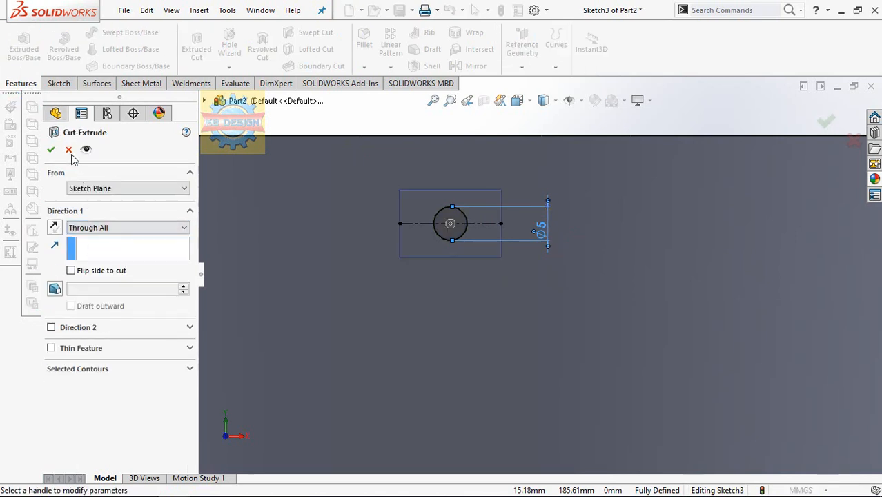
{"action": "left_click", "coordinate": [53, 150]}
On the Front Plane, sketch a stepped line chain from the rim corner, about 3.5 mm down the slanted edge, outward in one step and up past the rim.
{"action": "scroll", "coordinate": [426, 178], "scroll_direction": "up", "scroll_amount": 5}
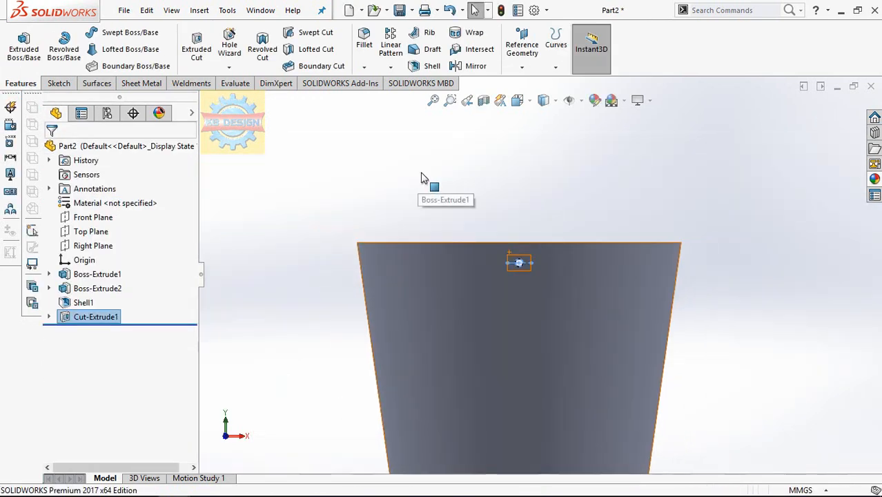
{"action": "middle_click_drag", "start_coordinate": [531, 212], "coordinate": [511, 228]}
{"action": "left_click", "coordinate": [90, 219]}
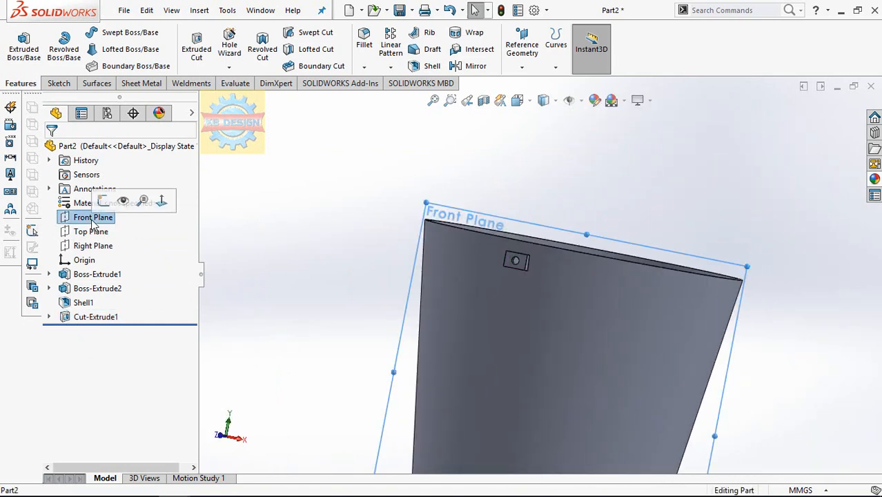
{"action": "left_click", "coordinate": [162, 200]}
{"action": "scroll", "coordinate": [659, 173], "scroll_direction": "down", "scroll_amount": 5}
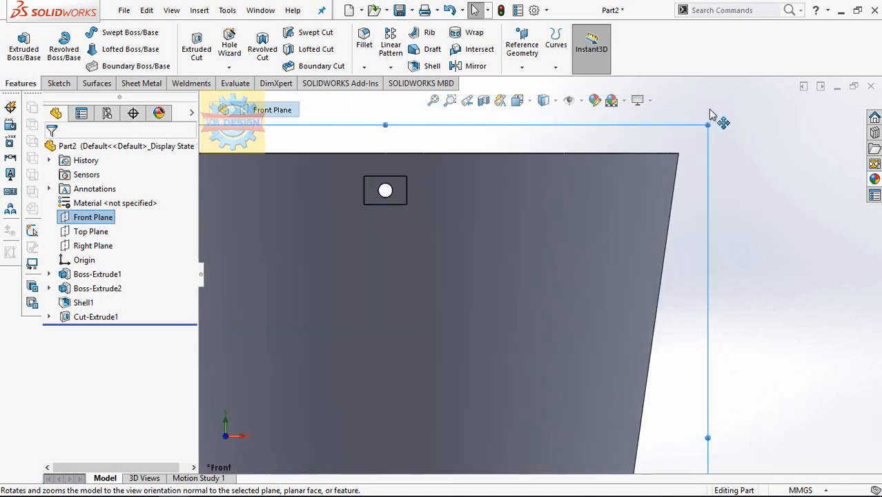
{"action": "left_click", "coordinate": [59, 84]}
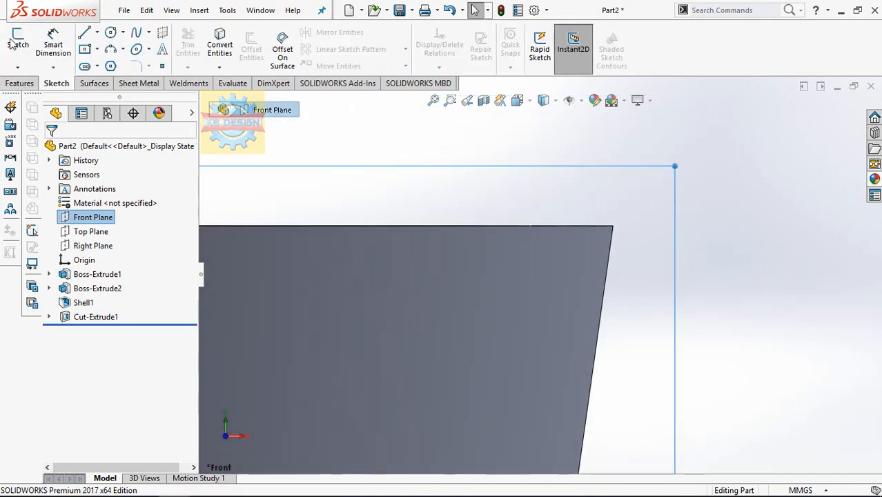
{"action": "left_click", "coordinate": [18, 43]}
{"action": "left_click", "coordinate": [84, 33]}
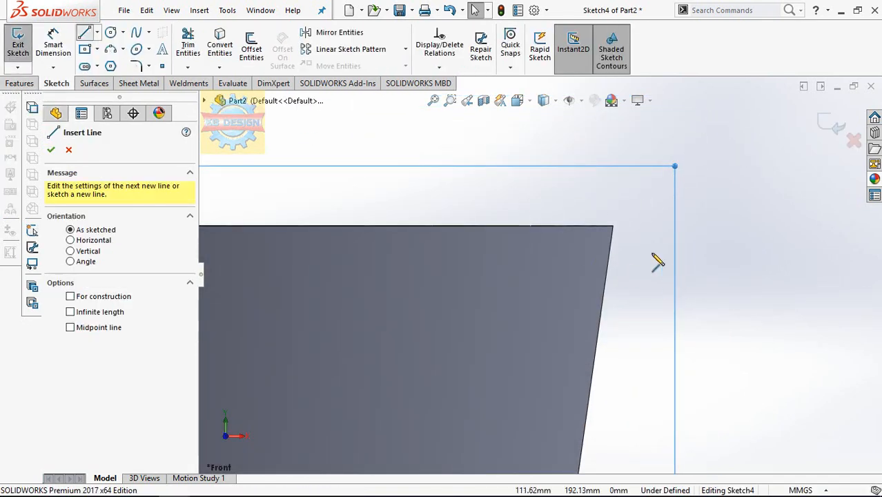
{"action": "left_click", "coordinate": [614, 227]}
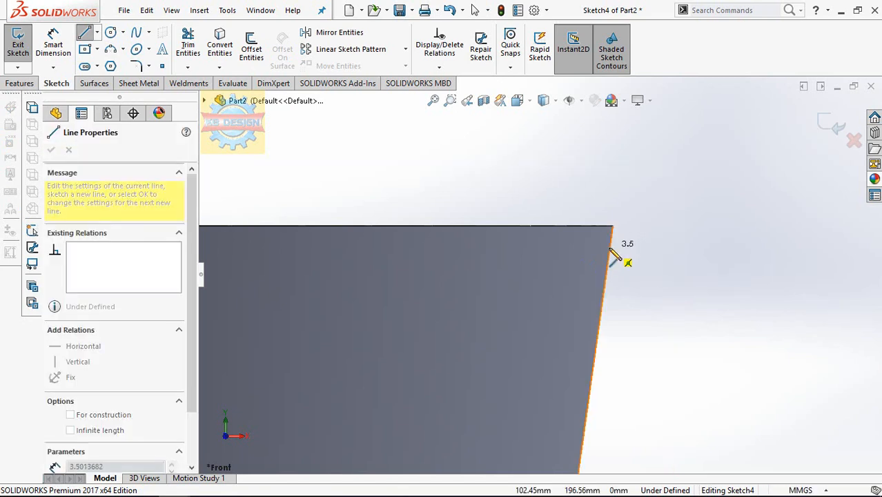
{"action": "left_click", "coordinate": [624, 252]}
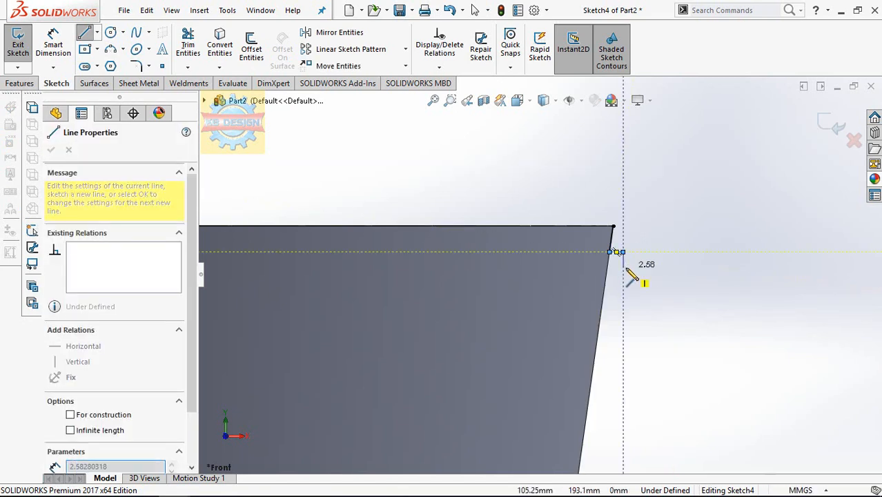
{"action": "left_click", "coordinate": [625, 268]}
{"action": "left_click", "coordinate": [646, 268]}
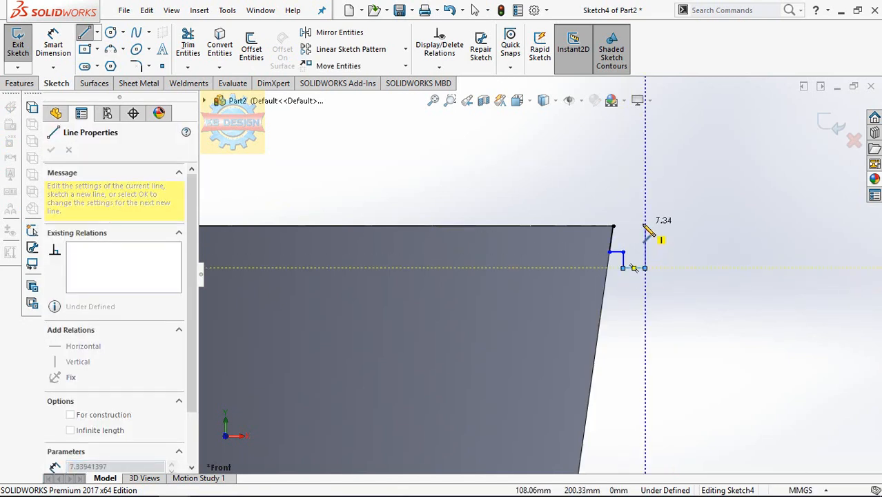
{"action": "left_click", "coordinate": [645, 214]}
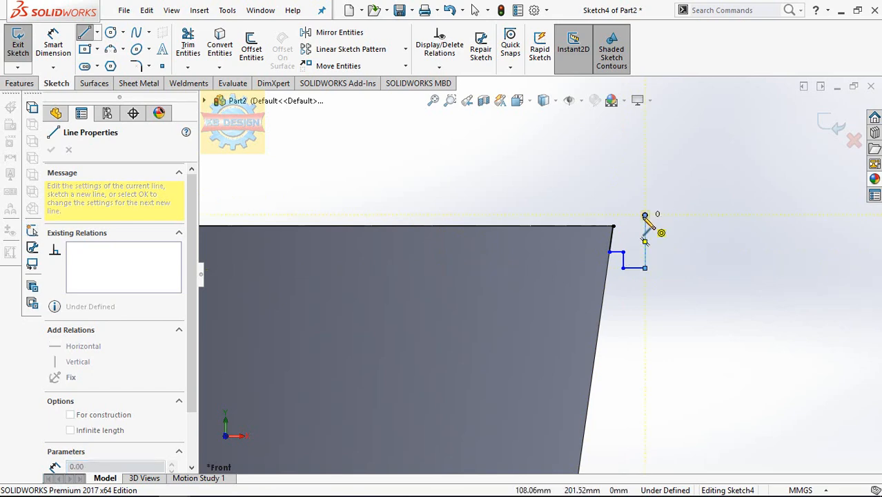
{"action": "key", "text": "Escape"}
Close the rim profile with a horizontal line about 5.4 mm long from the rim corner, and trim the vertical line's excess above it.
{"action": "left_click", "coordinate": [84, 33]}
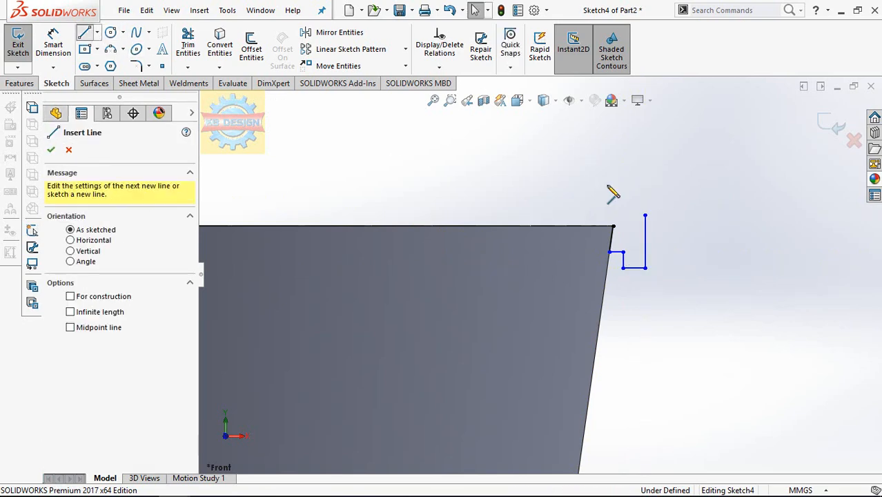
{"action": "left_click", "coordinate": [613, 226]}
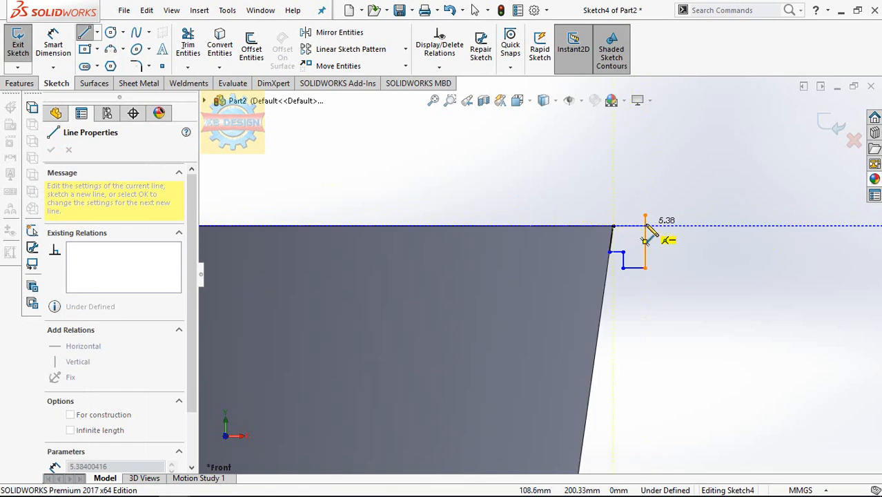
{"action": "left_click", "coordinate": [645, 226]}
{"action": "key", "text": "Escape"}
{"action": "left_click", "coordinate": [187, 47]}
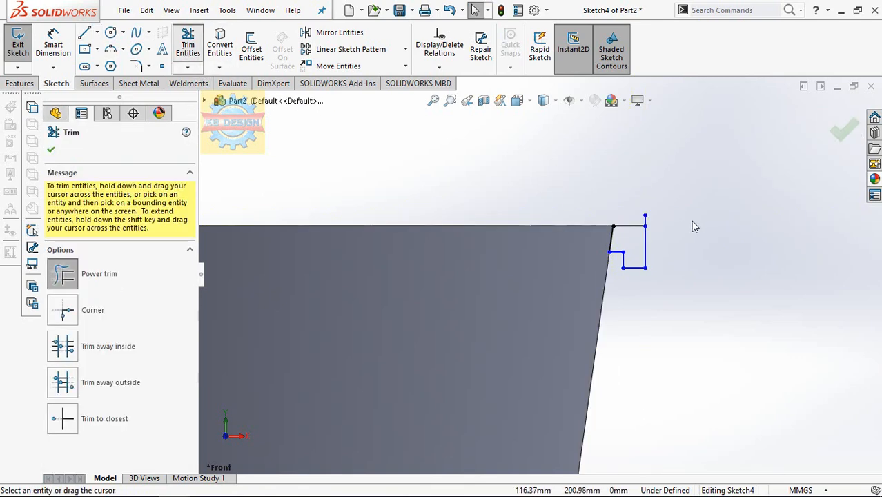
{"action": "left_click", "coordinate": [646, 221]}
{"action": "key", "text": "Escape"}
Dimension the rim profile's upper horizontal line to 10 mm.
{"action": "left_click", "coordinate": [57, 49]}
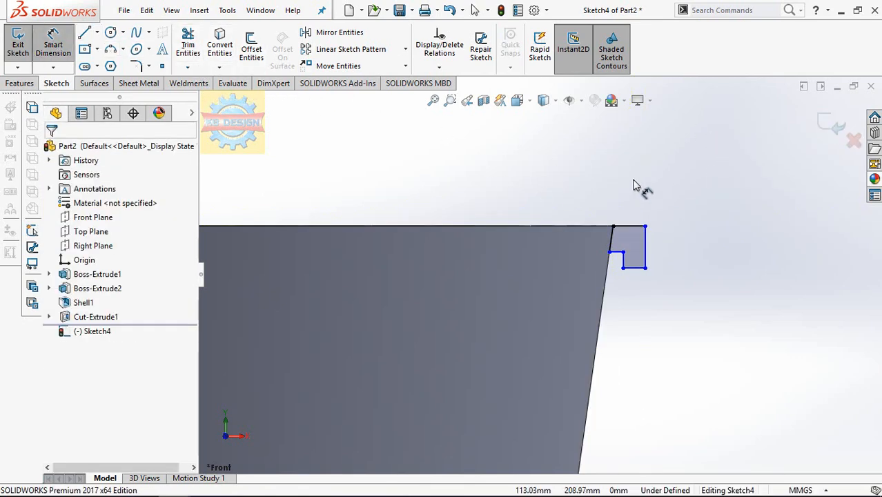
{"action": "left_click", "coordinate": [640, 228]}
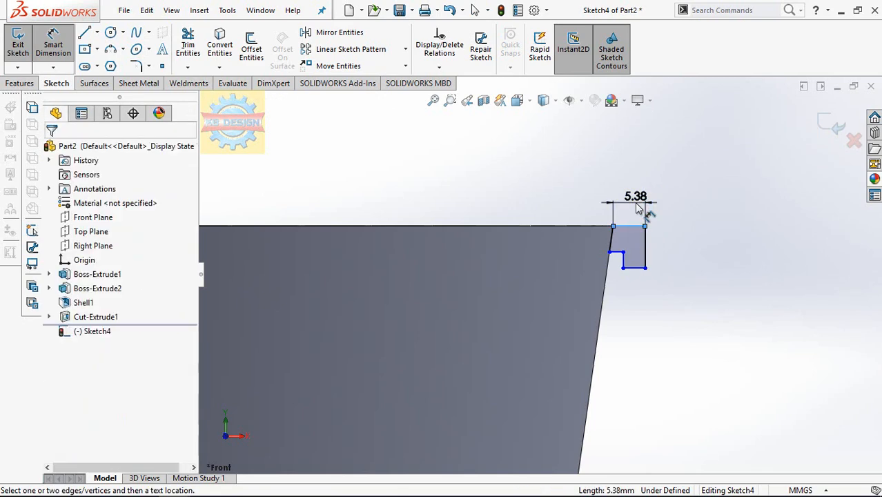
{"action": "left_click", "coordinate": [636, 207]}
{"action": "type", "text": "10"}
{"action": "key", "text": "Return"}
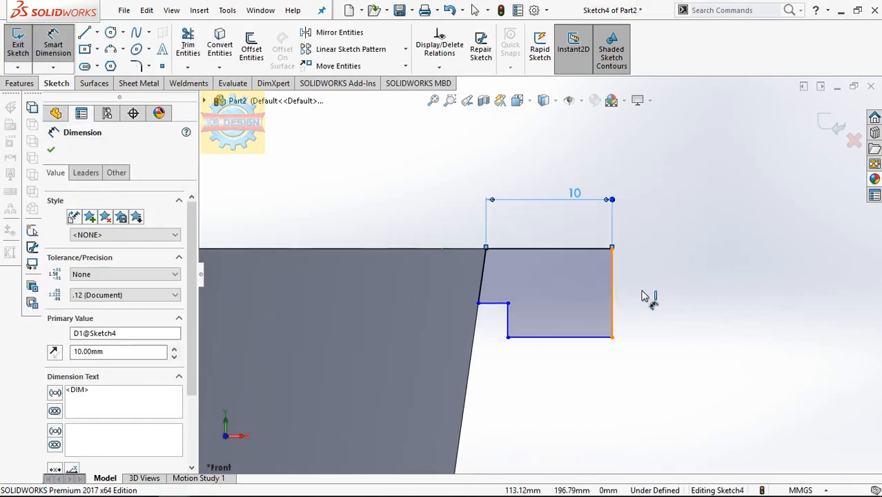
Dimension the rim profile's outer vertical side to 8 mm.
{"action": "left_click", "coordinate": [611, 293]}
{"action": "left_click", "coordinate": [645, 297]}
{"action": "type", "text": "8"}
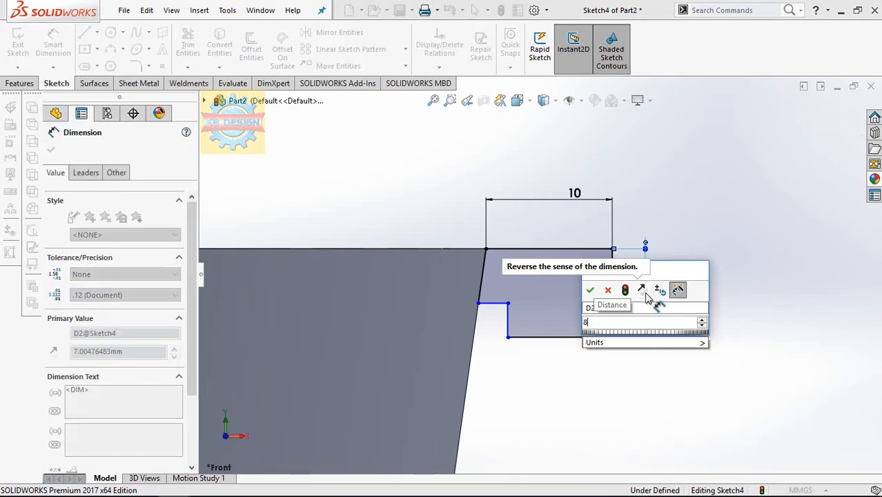
{"action": "key", "text": "Return"}
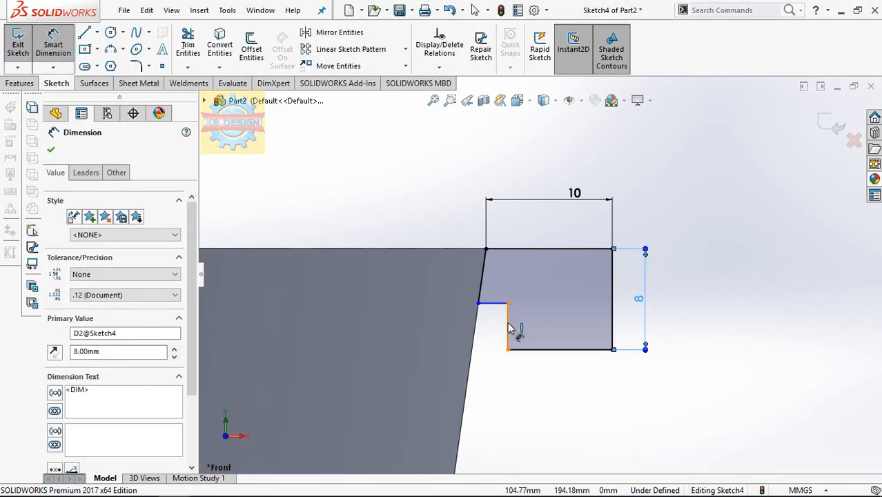
Dimension the distance between the profile's outer side and the short inner vertical line to 7 mm.
{"action": "left_click", "coordinate": [615, 331]}
{"action": "left_click", "coordinate": [508, 327]}
{"action": "left_click", "coordinate": [563, 342]}
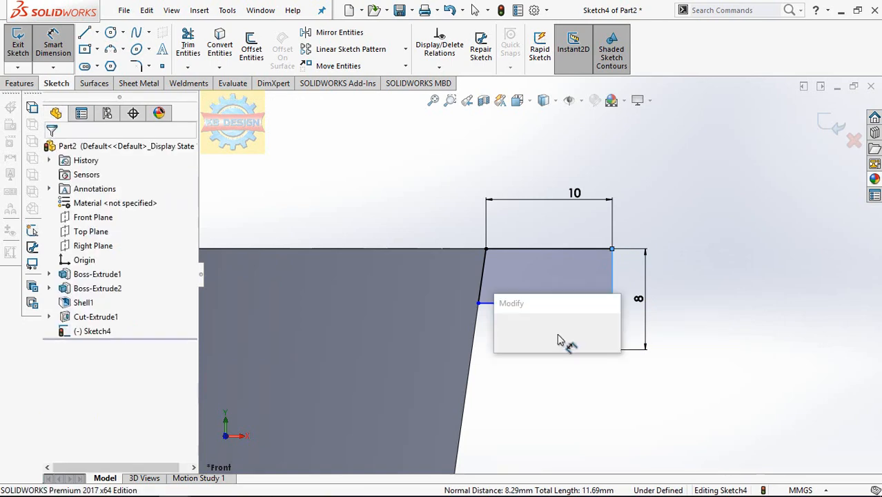
{"action": "type", "text": "7"}
{"action": "key", "text": "Return"}
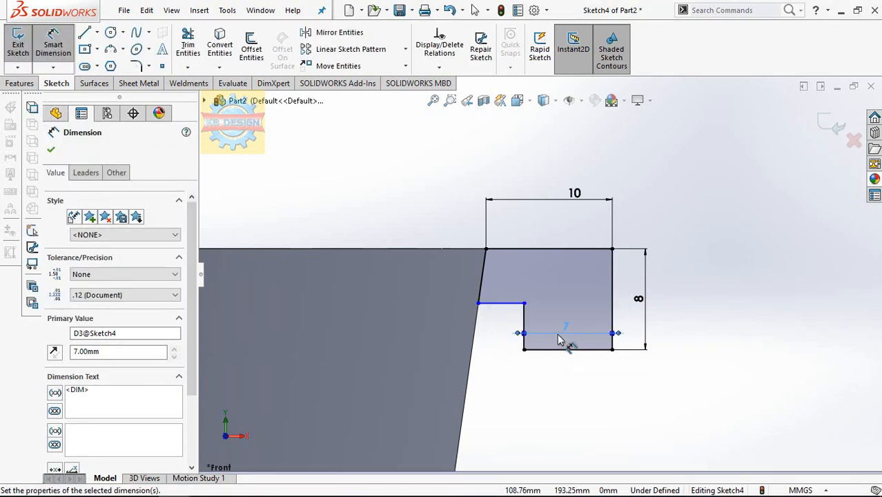
Dimension the distance from the profile's upper line to the short horizontal step line to 5 mm, and exit the sketch.
{"action": "left_click", "coordinate": [507, 302]}
{"action": "left_click", "coordinate": [507, 250]}
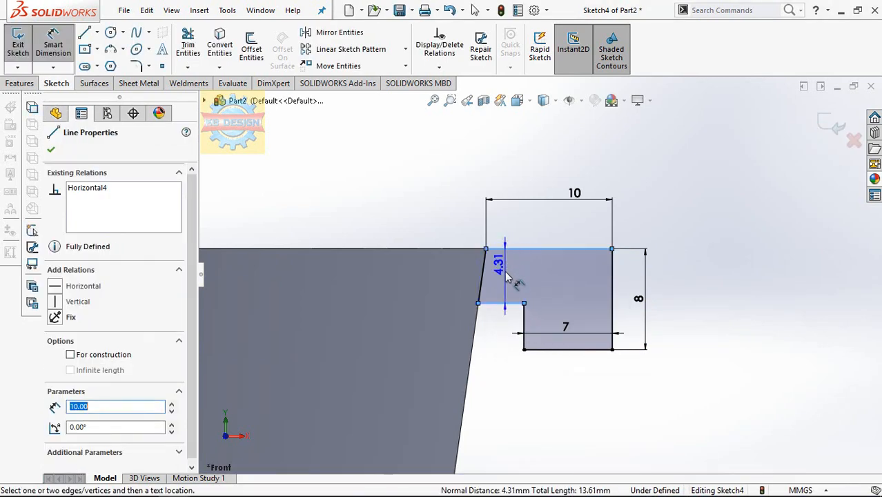
{"action": "left_click", "coordinate": [507, 287]}
{"action": "type", "text": "5"}
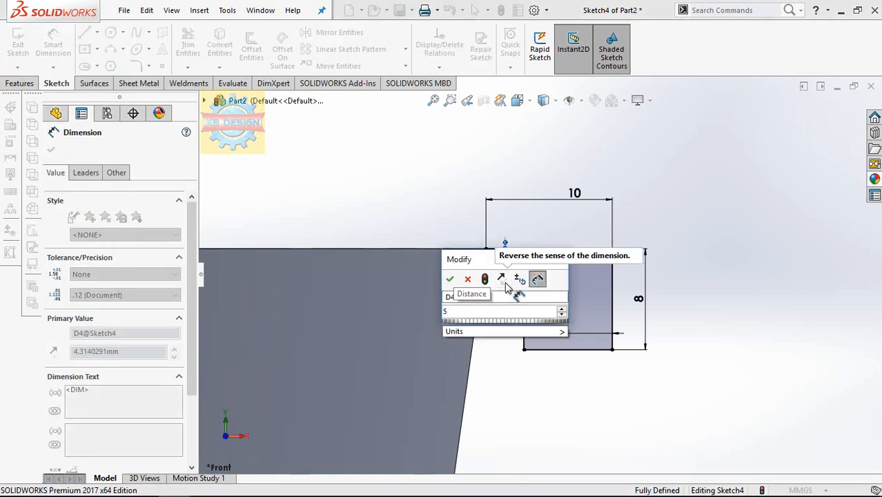
{"action": "key", "text": "Return"}
{"action": "scroll", "coordinate": [545, 345], "scroll_direction": "up", "scroll_amount": 8}
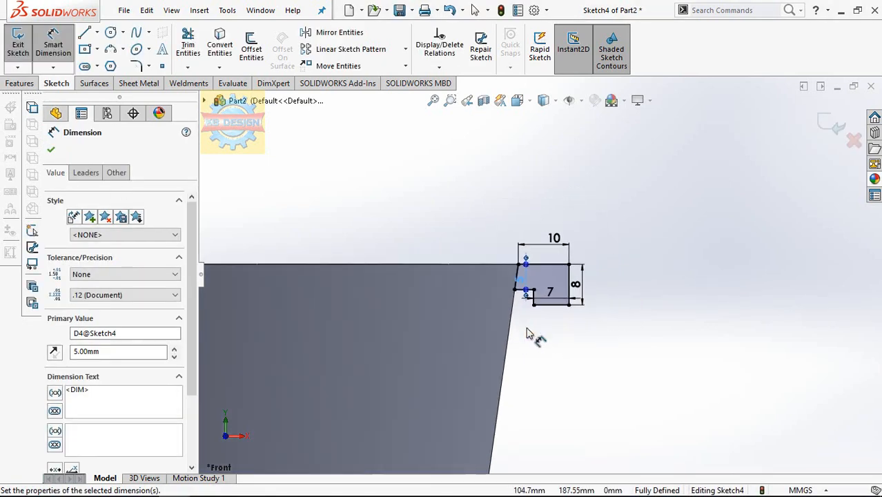
{"action": "scroll", "coordinate": [535, 332], "scroll_direction": "down", "scroll_amount": 3}
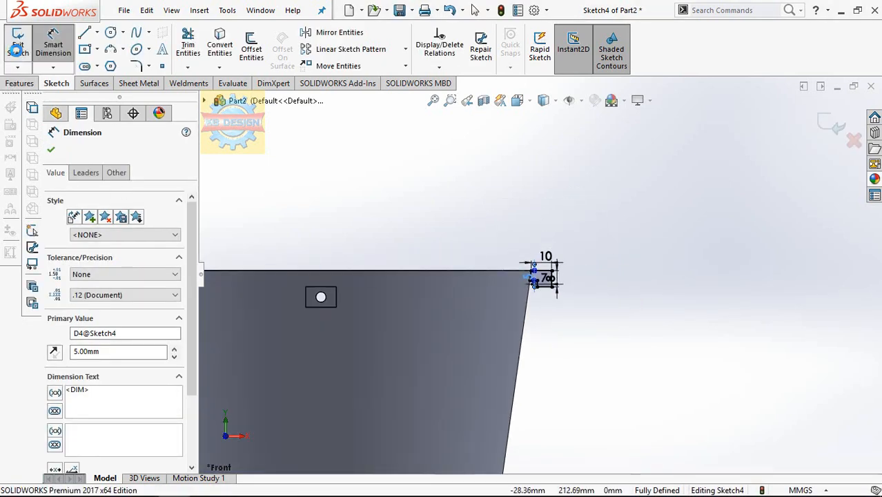
{"action": "left_click", "coordinate": [17, 47]}
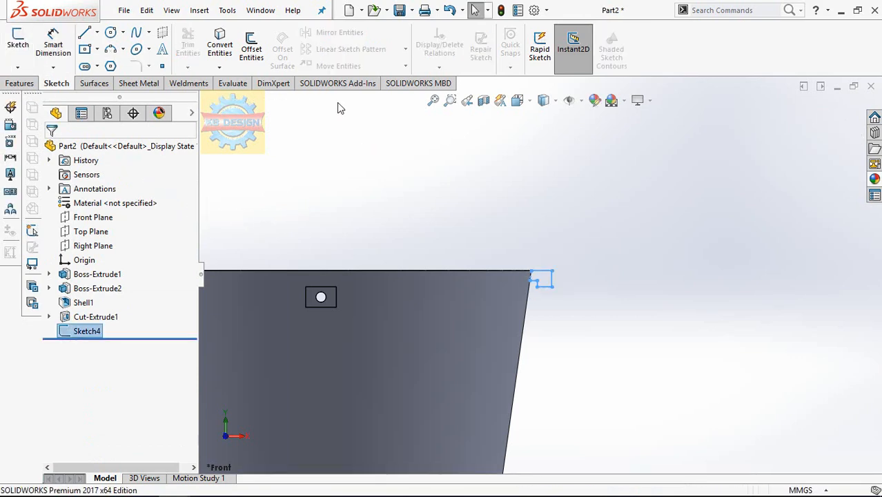
{"action": "left_click", "coordinate": [20, 83]}
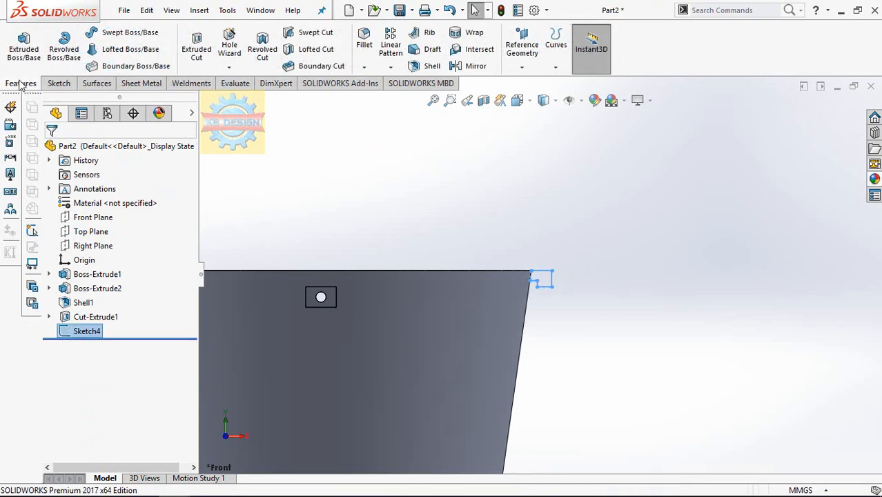
{"action": "left_click", "coordinate": [52, 54]}
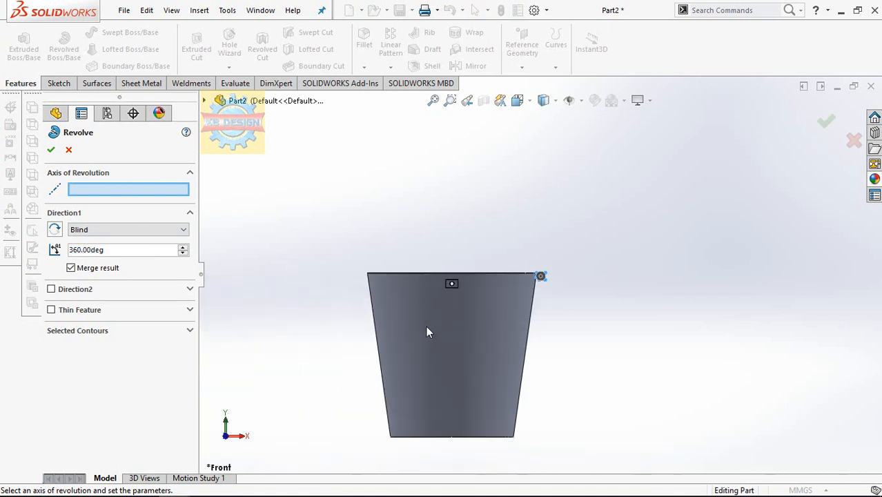
{"action": "middle_click_drag", "start_coordinate": [472, 336], "coordinate": [462, 245]}
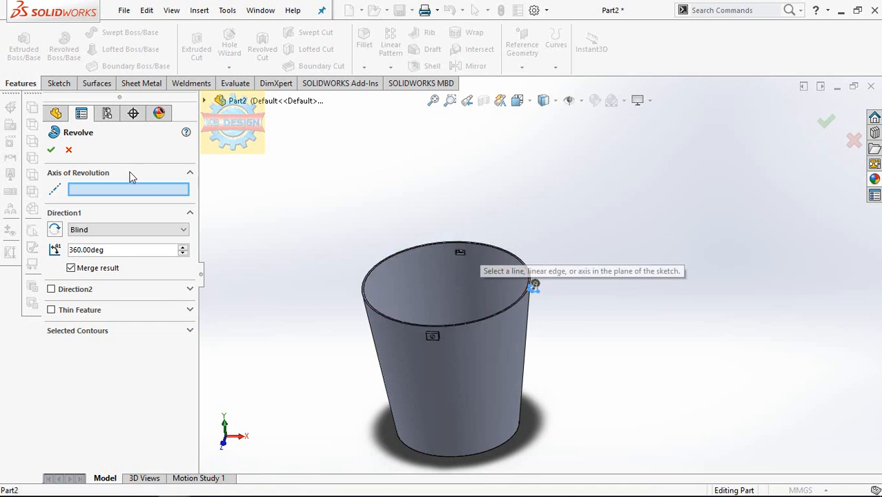
{"action": "scroll", "coordinate": [483, 277], "scroll_direction": "down", "scroll_amount": 4}
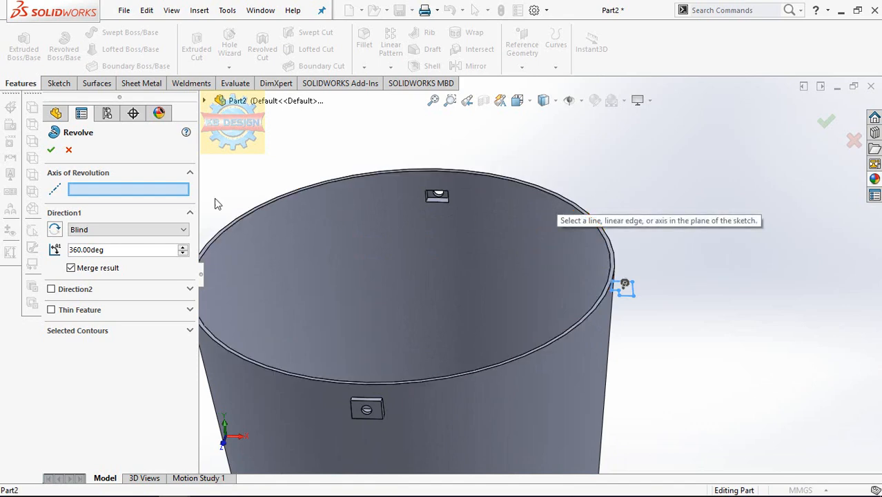
{"action": "left_click", "coordinate": [68, 150]}
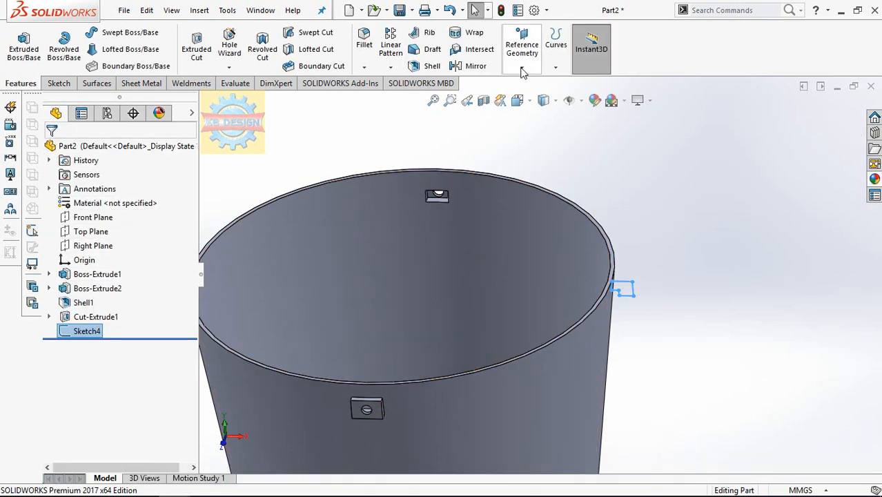
Create a reference axis through the bucket's center from its inner conical face.
{"action": "left_click", "coordinate": [556, 67]}
{"action": "left_click", "coordinate": [522, 66]}
{"action": "left_click", "coordinate": [522, 67]}
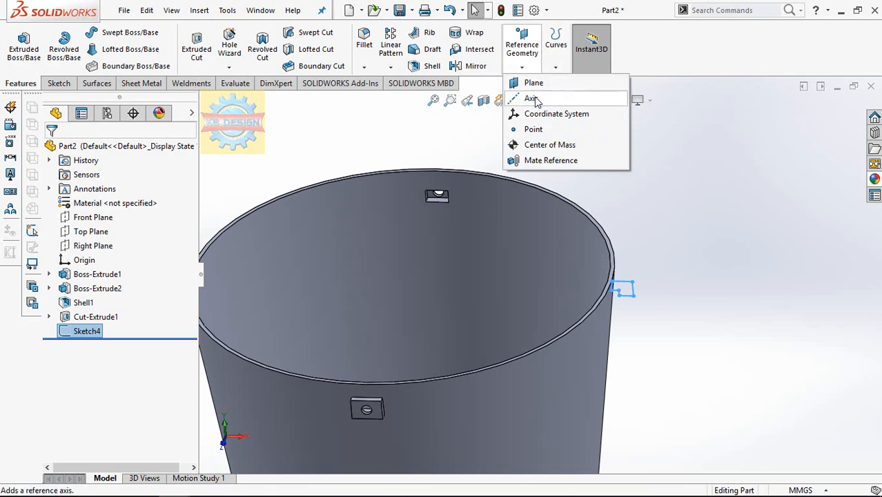
{"action": "left_click", "coordinate": [535, 96]}
{"action": "left_click", "coordinate": [487, 222]}
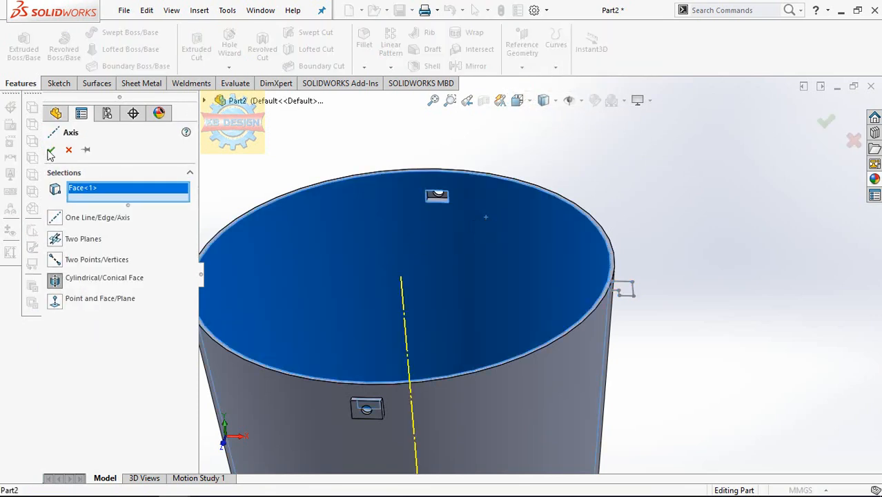
{"action": "left_click", "coordinate": [52, 152]}
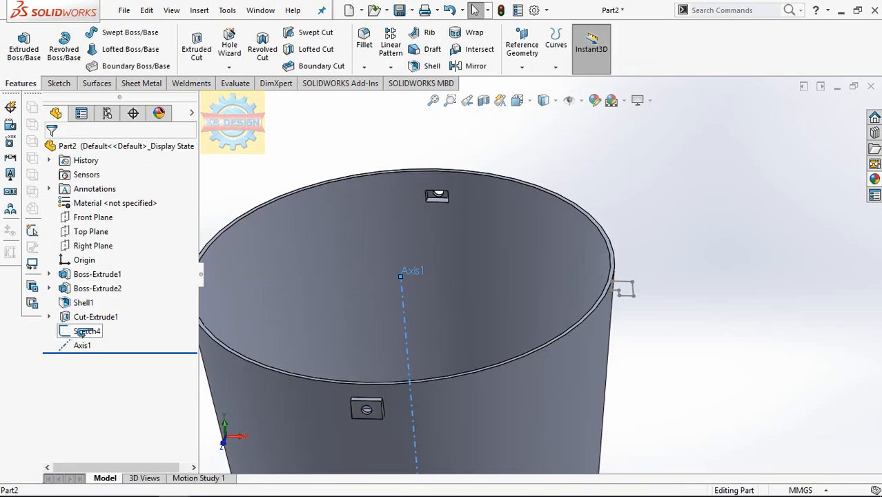
Reorder the rim profile sketch to come after the reference axis and revolve it 360° about that axis, merging the result.
{"action": "left_click_drag", "start_coordinate": [81, 326], "coordinate": [83, 352]}
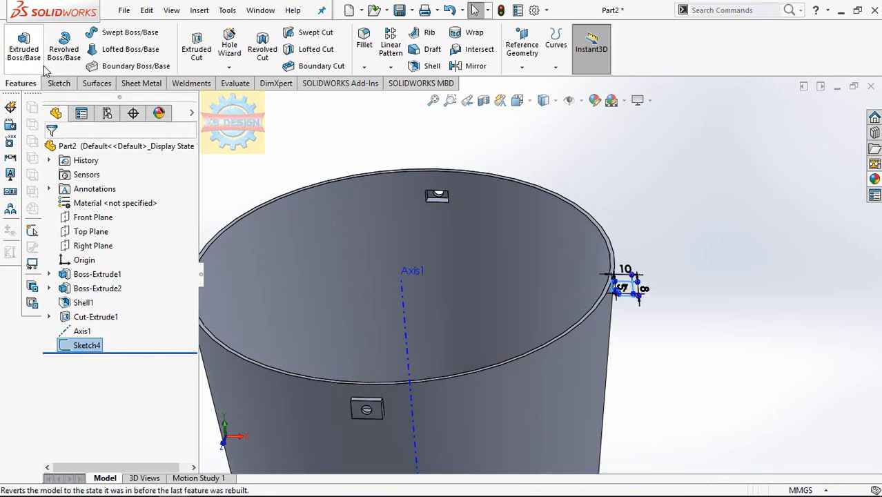
{"action": "left_click", "coordinate": [61, 54]}
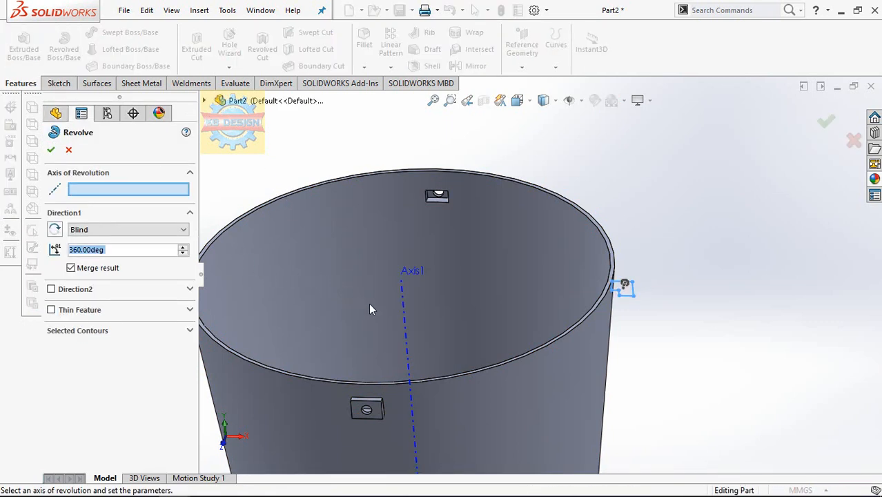
{"action": "left_click", "coordinate": [403, 309]}
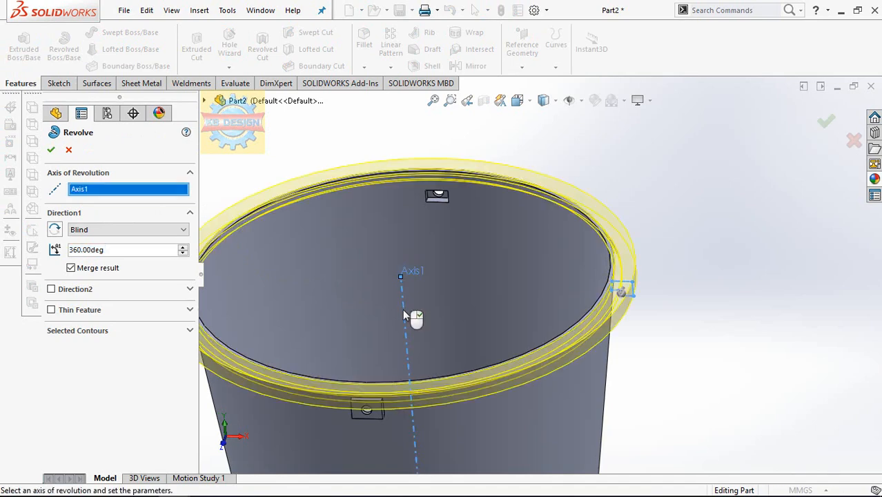
{"action": "left_click", "coordinate": [51, 152]}
Hide the reference axis at the bucket's center.
{"action": "left_click", "coordinate": [675, 158]}
{"action": "scroll", "coordinate": [675, 158], "scroll_direction": "up", "scroll_amount": 3}
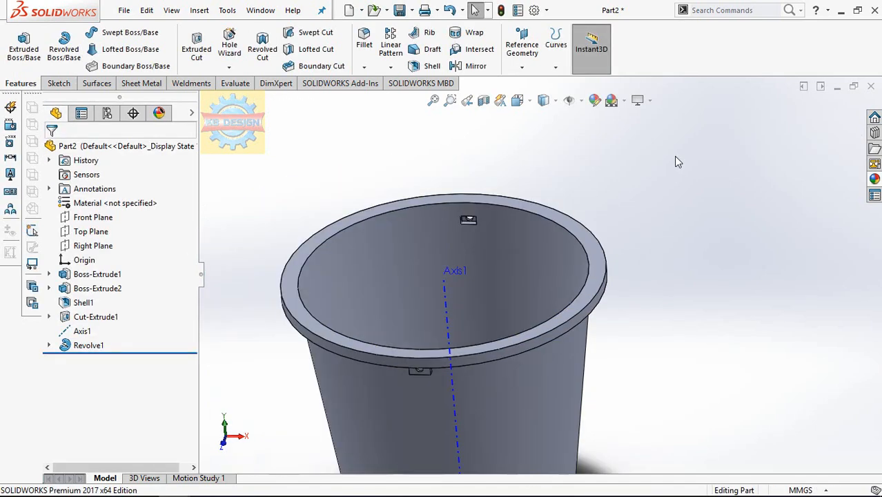
{"action": "left_click", "coordinate": [463, 313]}
{"action": "left_click", "coordinate": [519, 276]}
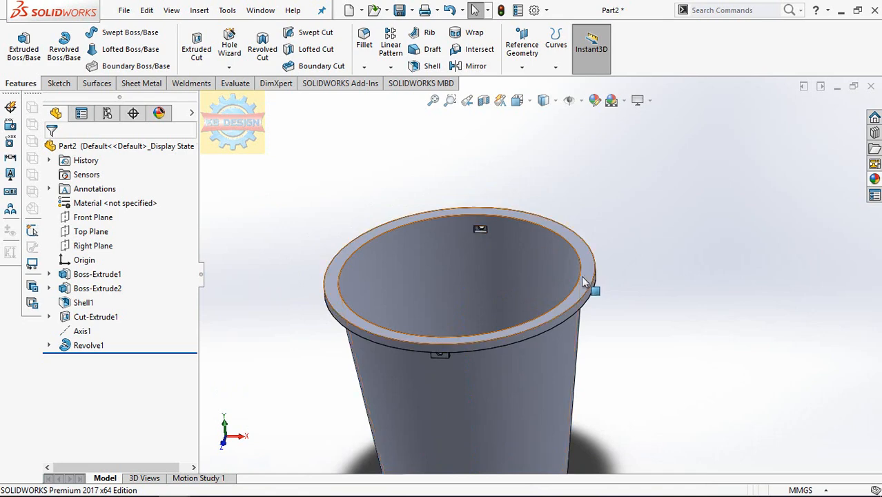
Fillet the rim's outer upper edge and the inner edge of its underside with a 5 mm radius.
{"action": "left_click", "coordinate": [583, 282]}
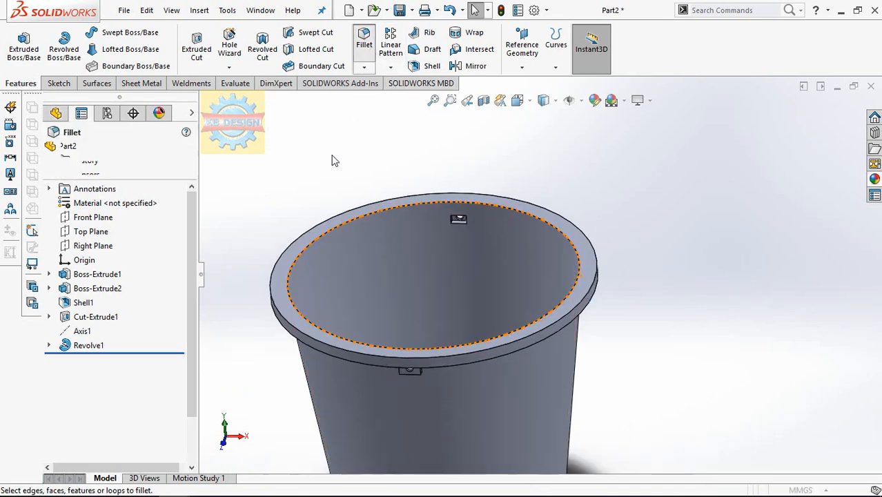
{"action": "type", "text": "5"}
{"action": "key", "text": "Return"}
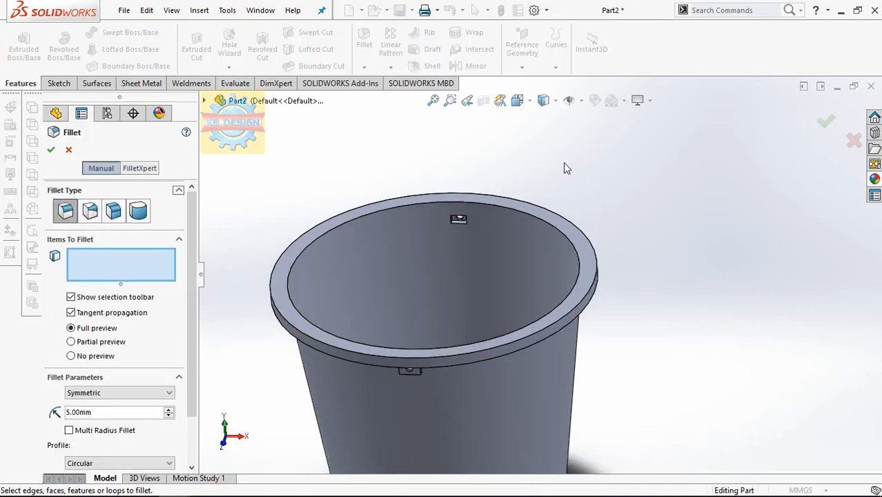
{"action": "left_click", "coordinate": [549, 324]}
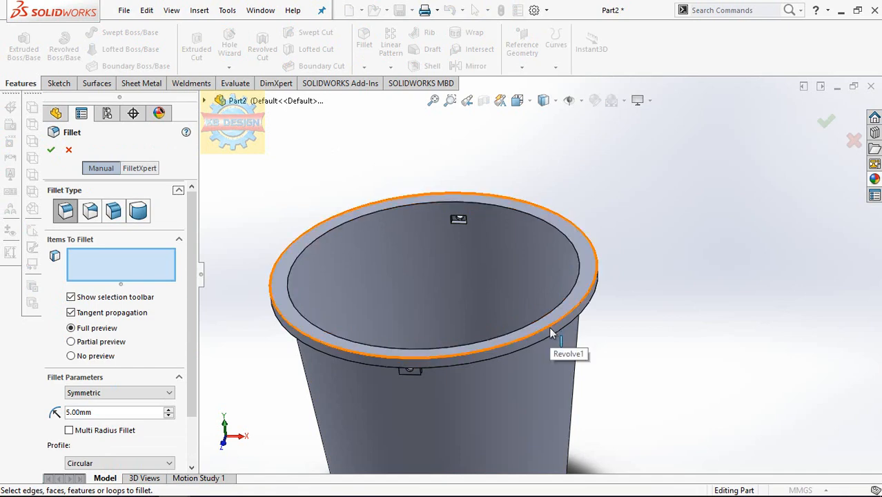
{"action": "middle_click_drag", "start_coordinate": [549, 327], "coordinate": [549, 221]}
{"action": "scroll", "coordinate": [488, 306], "scroll_direction": "down", "scroll_amount": 3}
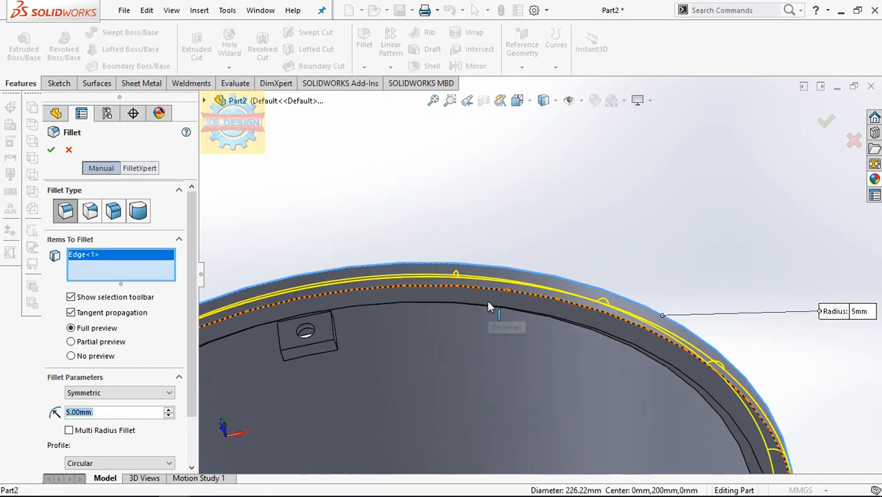
{"action": "middle_click_drag", "start_coordinate": [486, 311], "coordinate": [558, 324]}
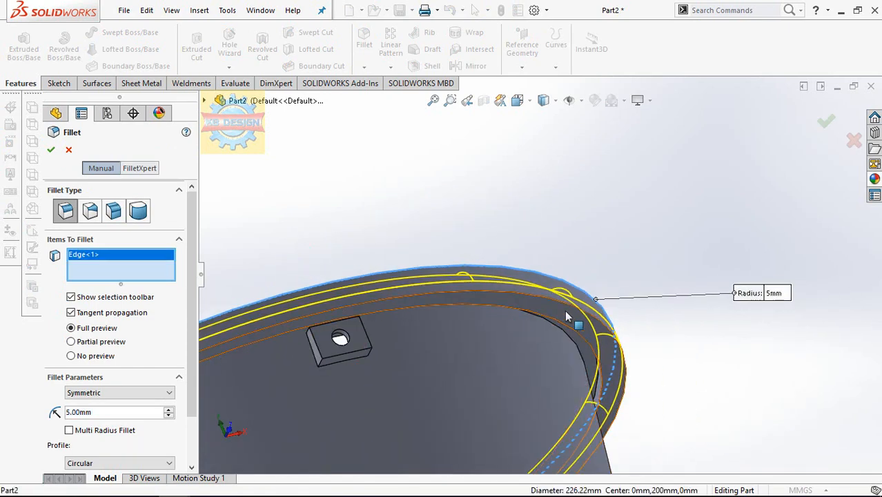
{"action": "left_click", "coordinate": [557, 325]}
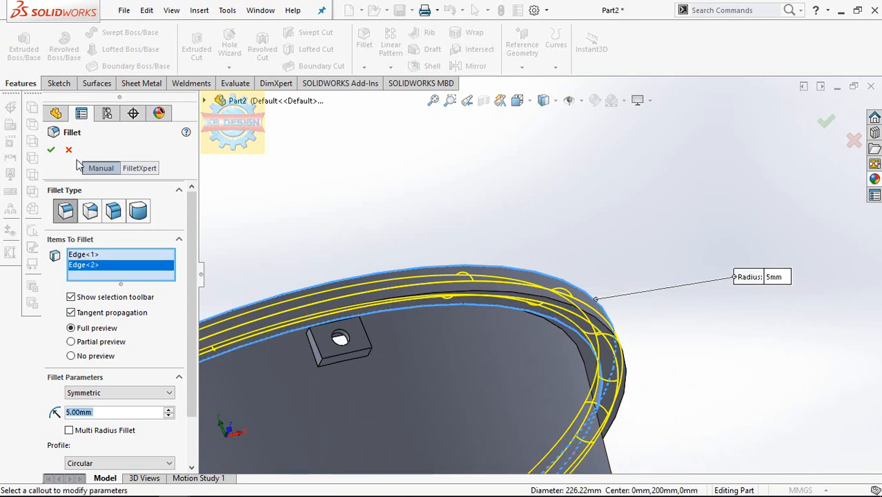
{"action": "left_click", "coordinate": [51, 151]}
Start a new sketch on the Right Plane, viewed normal to it.
{"action": "scroll", "coordinate": [448, 220], "scroll_direction": "up", "scroll_amount": 3}
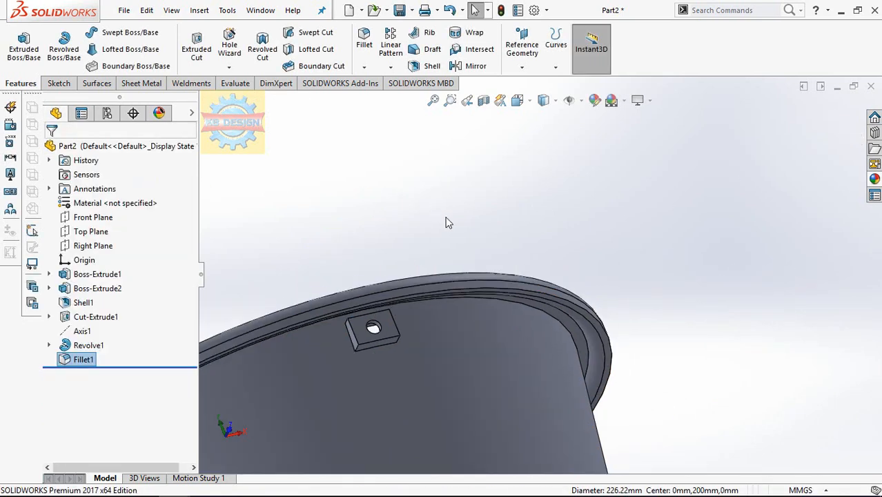
{"action": "middle_click_drag", "start_coordinate": [481, 219], "coordinate": [371, 302]}
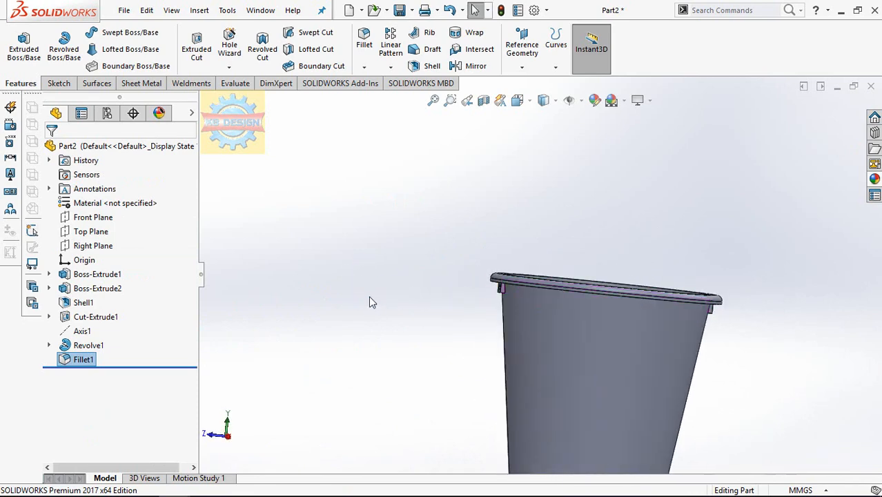
{"action": "left_click", "coordinate": [89, 247]}
{"action": "left_click", "coordinate": [159, 225]}
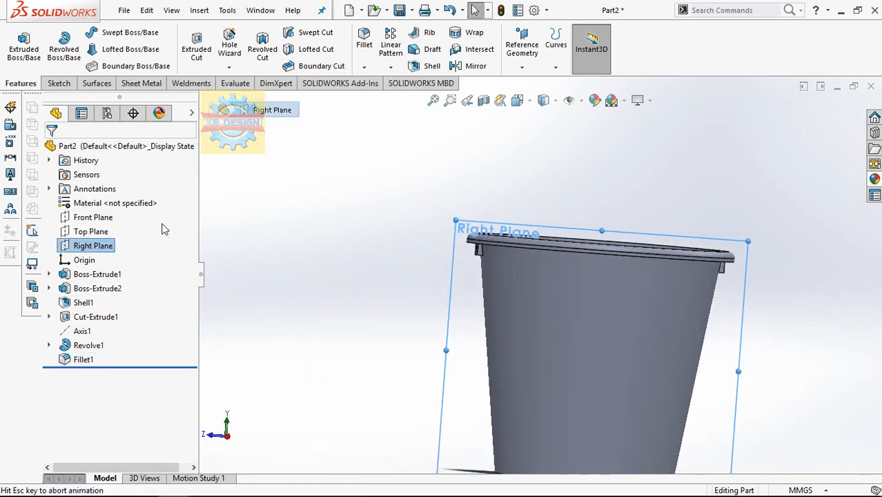
{"action": "scroll", "coordinate": [562, 212], "scroll_direction": "up", "scroll_amount": 5}
{"action": "scroll", "coordinate": [608, 171], "scroll_direction": "down", "scroll_amount": 4}
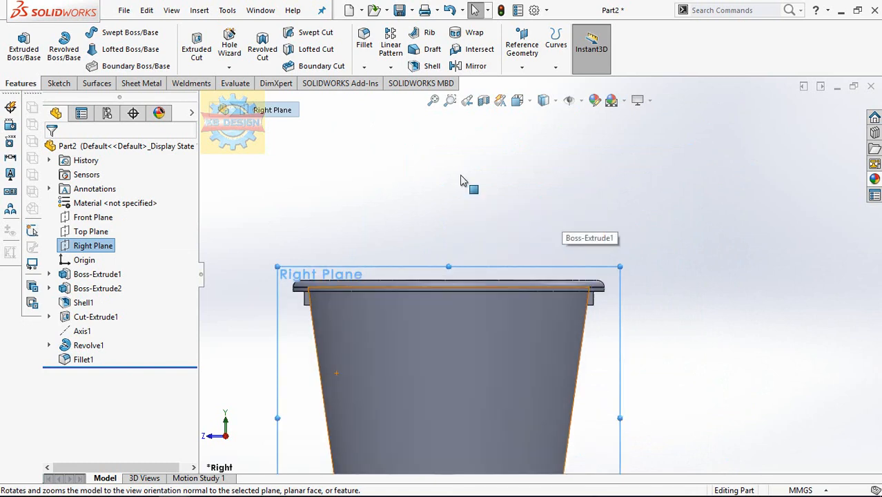
{"action": "left_click", "coordinate": [58, 83]}
{"action": "left_click", "coordinate": [18, 45]}
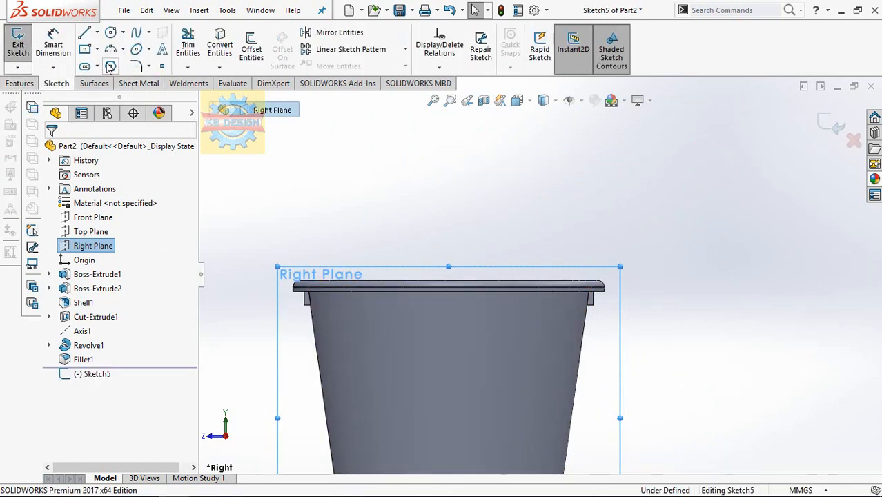
Sketch a horizontal line from the bucket wall outward across one side lug to beyond the rim.
{"action": "left_click", "coordinate": [84, 32]}
{"action": "scroll", "coordinate": [305, 286], "scroll_direction": "down", "scroll_amount": 5}
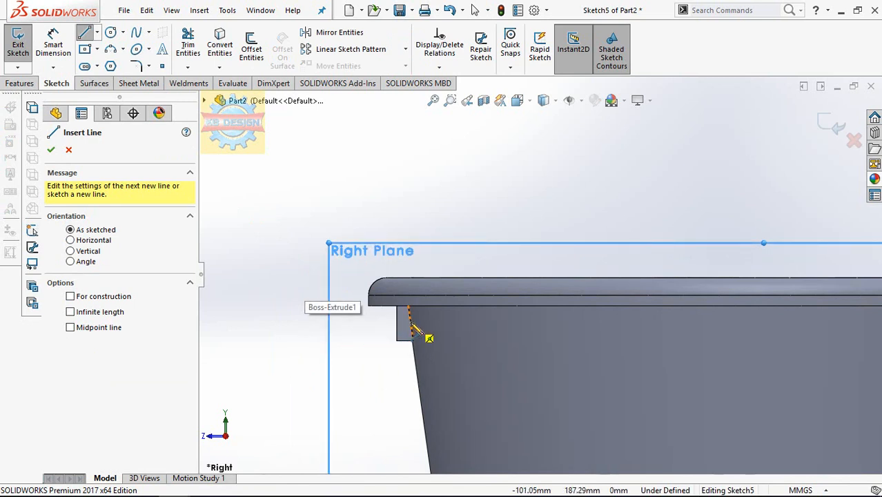
{"action": "left_click_drag", "start_coordinate": [412, 328], "coordinate": [324, 328]}
{"action": "scroll", "coordinate": [328, 324], "scroll_direction": "up", "scroll_amount": 6}
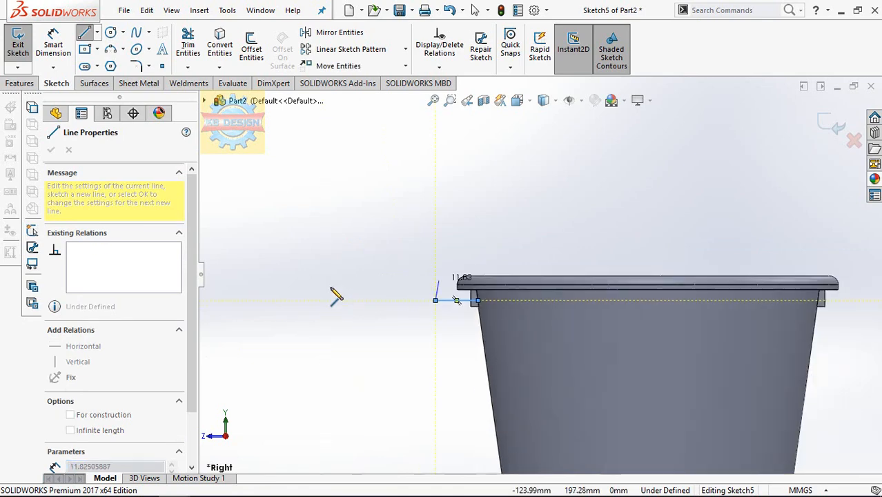
{"action": "key", "text": "Escape"}
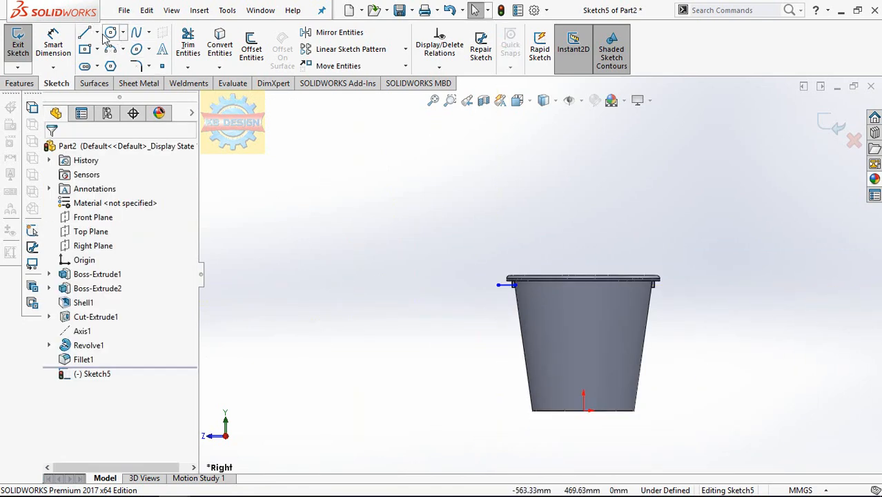
Draw a vertical construction centerline about 397 mm long from the origin up through the bucket.
{"action": "left_click", "coordinate": [98, 32]}
{"action": "left_click", "coordinate": [117, 63]}
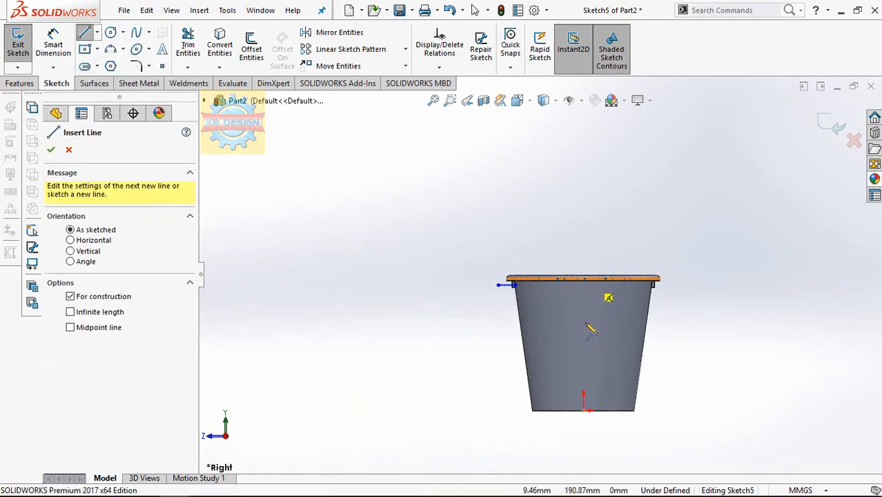
{"action": "left_click_drag", "start_coordinate": [584, 412], "coordinate": [584, 151]}
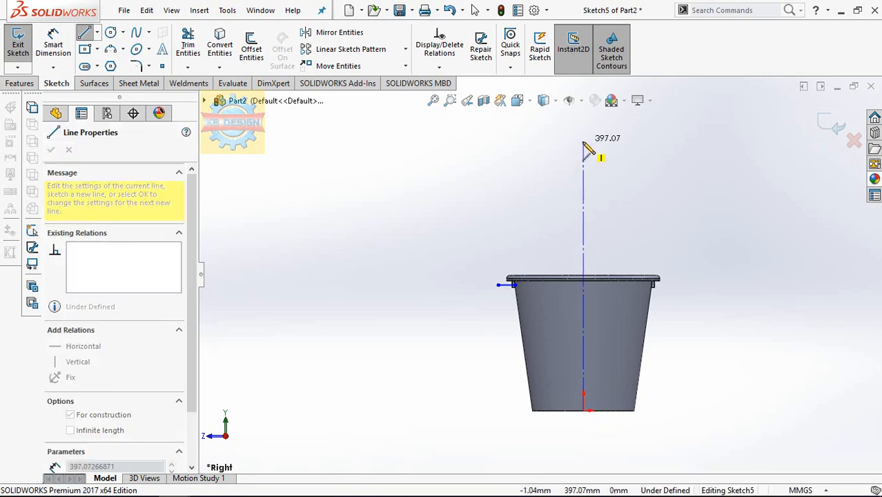
{"action": "left_click", "coordinate": [584, 141]}
{"action": "scroll", "coordinate": [586, 290], "scroll_direction": "down", "scroll_amount": 4}
{"action": "key", "text": "Escape"}
Add a Coincident relation between the horizontal line and the midpoint of the lug's outer vertical edge.
{"action": "scroll", "coordinate": [440, 275], "scroll_direction": "down", "scroll_amount": 4}
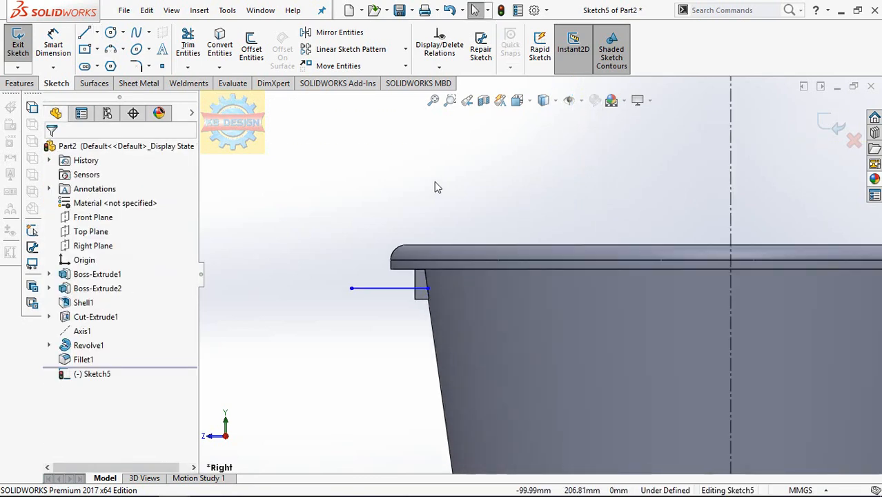
{"action": "left_click", "coordinate": [439, 67]}
{"action": "scroll", "coordinate": [384, 314], "scroll_direction": "down", "scroll_amount": 4}
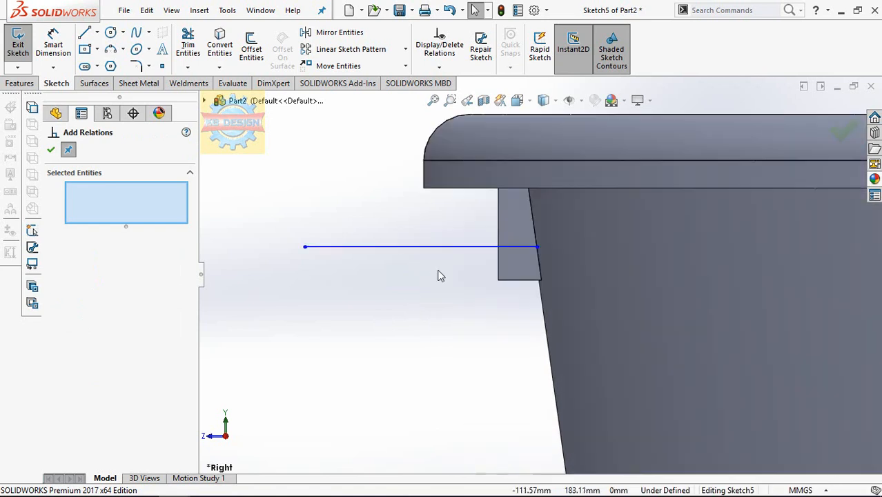
{"action": "left_click", "coordinate": [498, 234]}
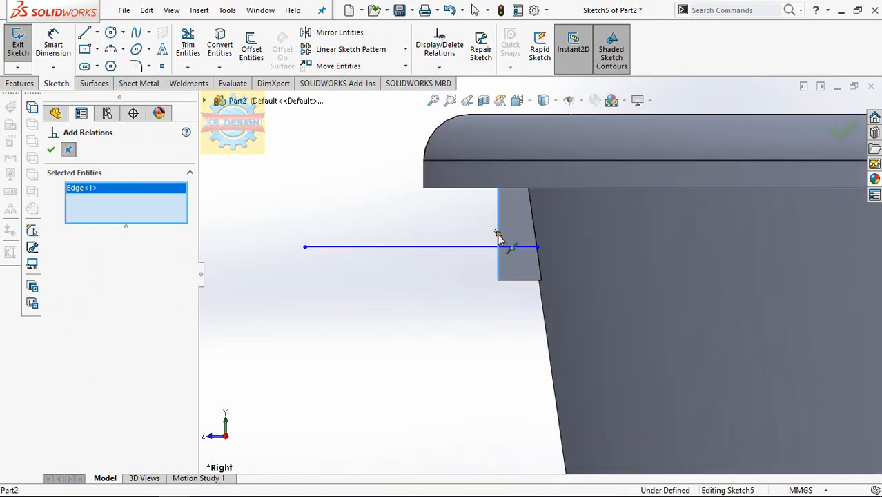
{"action": "left_click", "coordinate": [455, 253]}
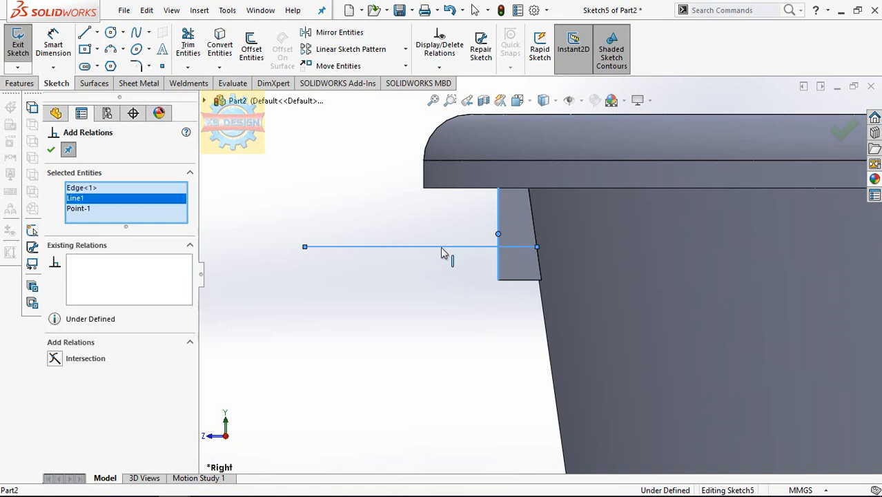
{"action": "left_click", "coordinate": [107, 188]}
{"action": "right_click", "coordinate": [109, 188]}
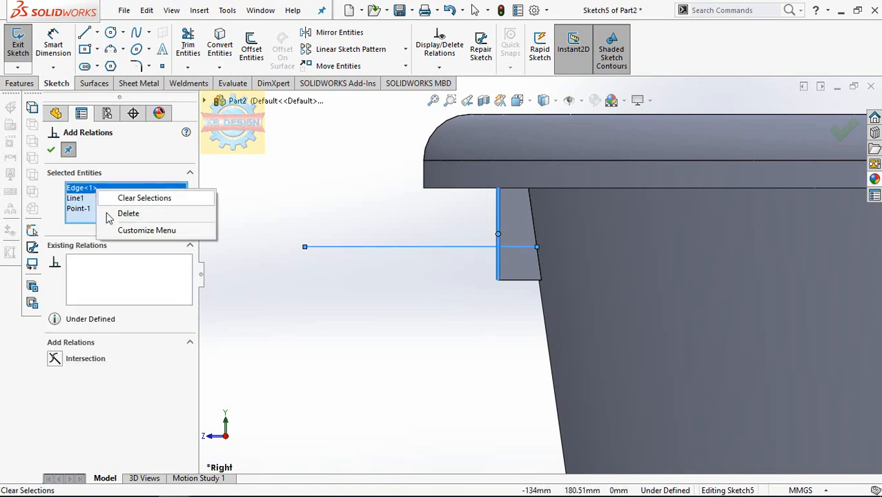
{"action": "left_click", "coordinate": [128, 212]}
{"action": "left_click", "coordinate": [55, 375]}
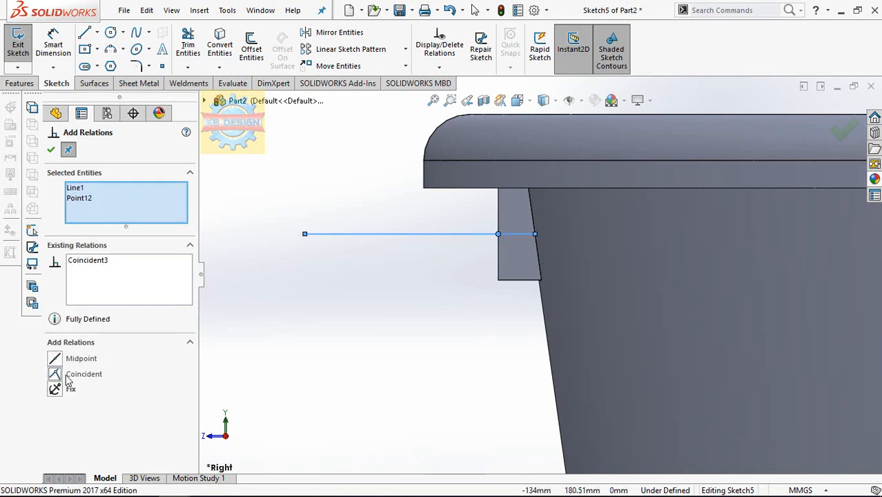
Dimension the horizontal line at the side lug to a length of 20 mm.
{"action": "key", "text": "Escape"}
{"action": "scroll", "coordinate": [370, 319], "scroll_direction": "up", "scroll_amount": 5}
{"action": "left_click", "coordinate": [54, 38]}
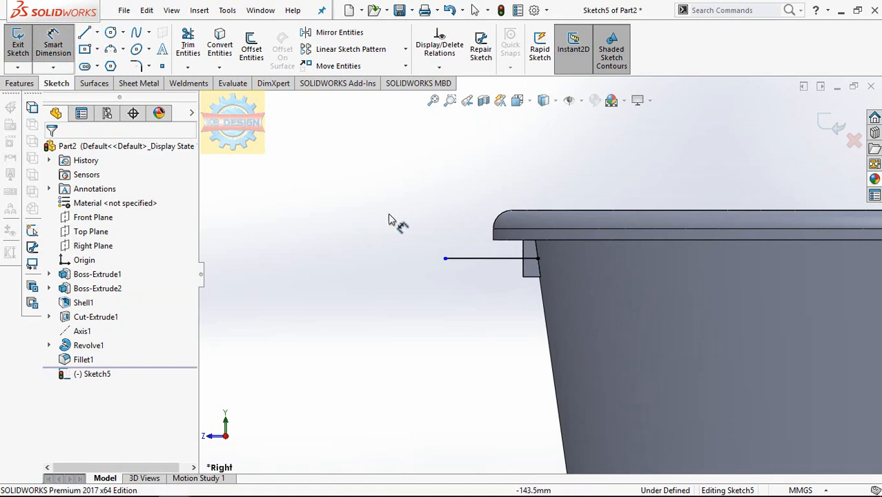
{"action": "left_click", "coordinate": [466, 350]}
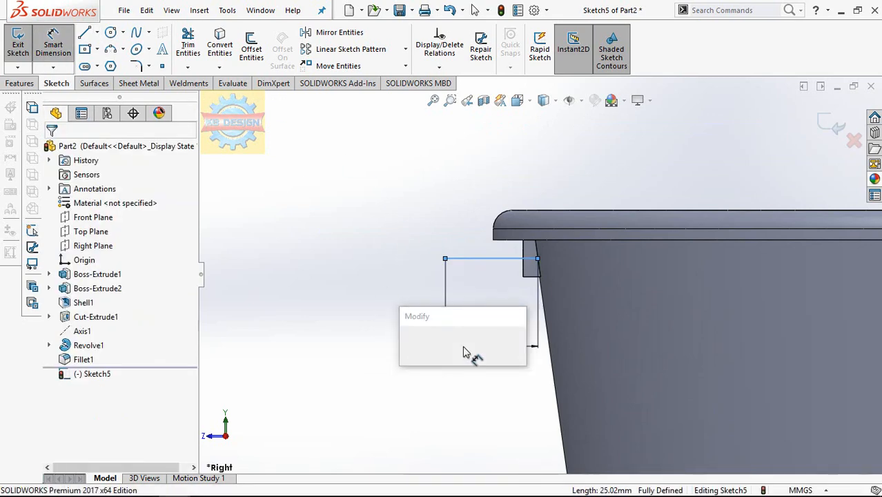
{"action": "type", "text": "20"}
{"action": "key", "text": "Return"}
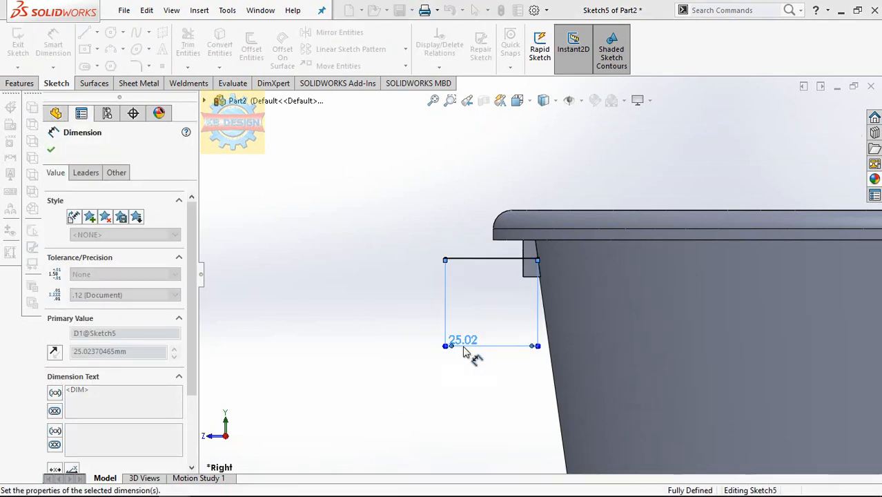
Draw a two-point spline about 186 mm long from the horizontal line's outer end up to the centerline above the bucket.
{"action": "left_click", "coordinate": [136, 34]}
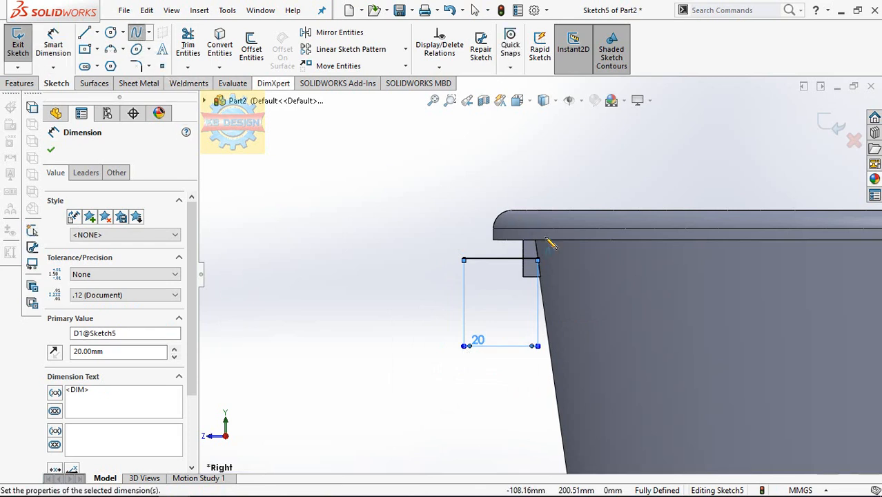
{"action": "scroll", "coordinate": [539, 275], "scroll_direction": "up", "scroll_amount": 3}
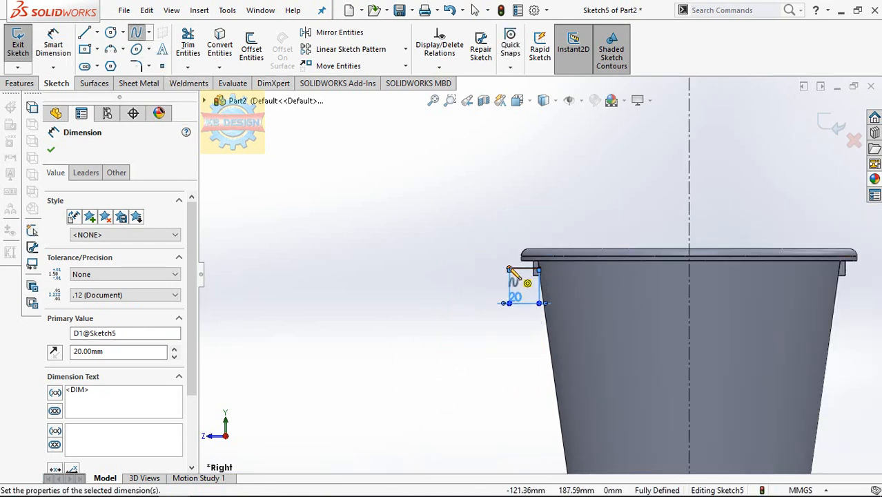
{"action": "left_click", "coordinate": [509, 268]}
{"action": "scroll", "coordinate": [597, 196], "scroll_direction": "up", "scroll_amount": 3}
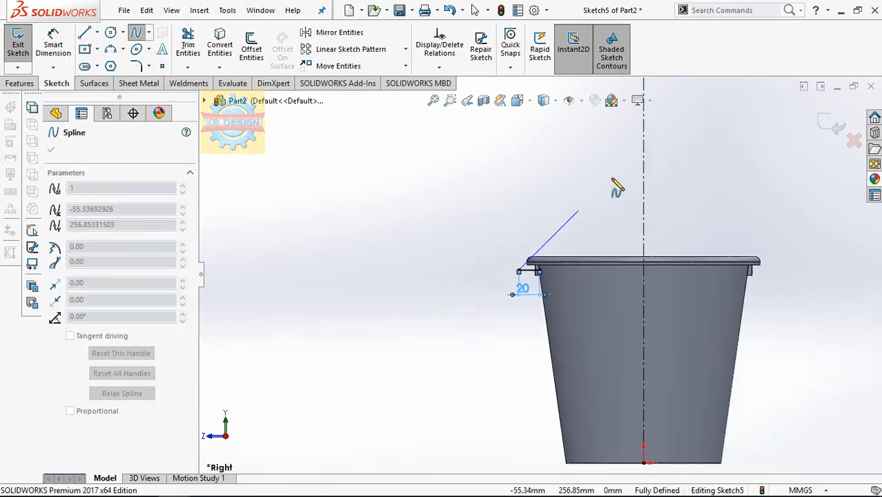
{"action": "double_click", "coordinate": [645, 126]}
Bow the spline outward with its lower tangent handle and add a Horizontal relation to its upper tangent handle.
{"action": "left_click", "coordinate": [581, 203]}
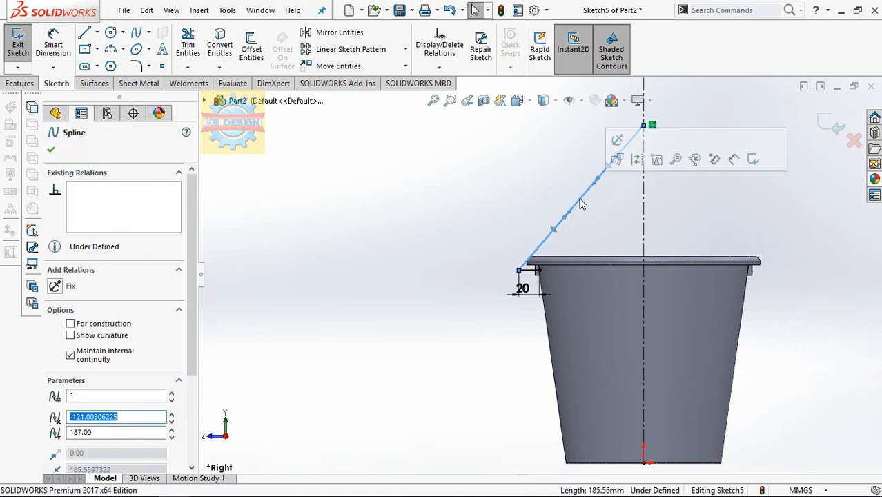
{"action": "left_click_drag", "start_coordinate": [570, 212], "coordinate": [506, 159]}
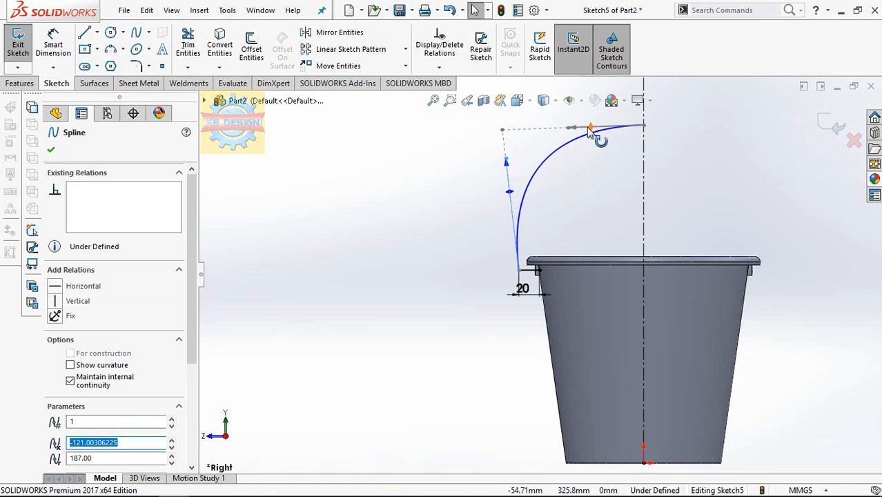
{"action": "left_click", "coordinate": [589, 130]}
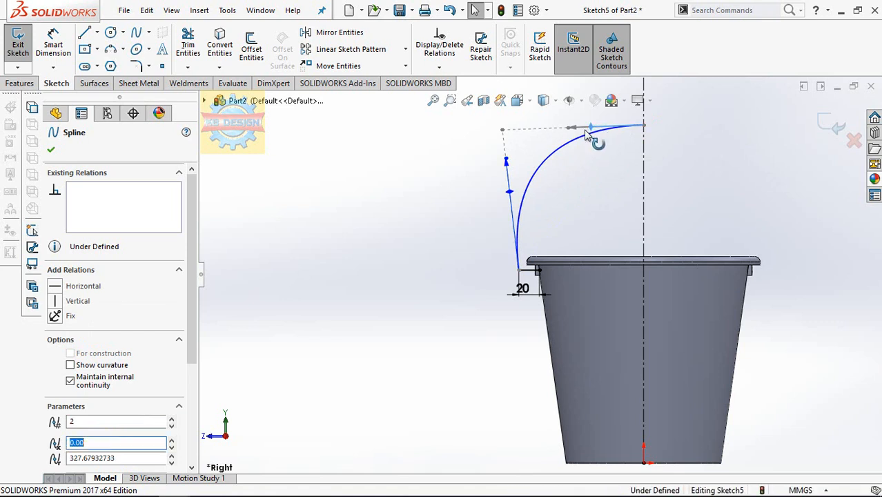
{"action": "left_click", "coordinate": [58, 285]}
{"action": "left_click", "coordinate": [391, 228]}
{"action": "scroll", "coordinate": [482, 197], "scroll_direction": "up", "scroll_amount": 4}
{"action": "scroll", "coordinate": [542, 185], "scroll_direction": "down", "scroll_amount": 2}
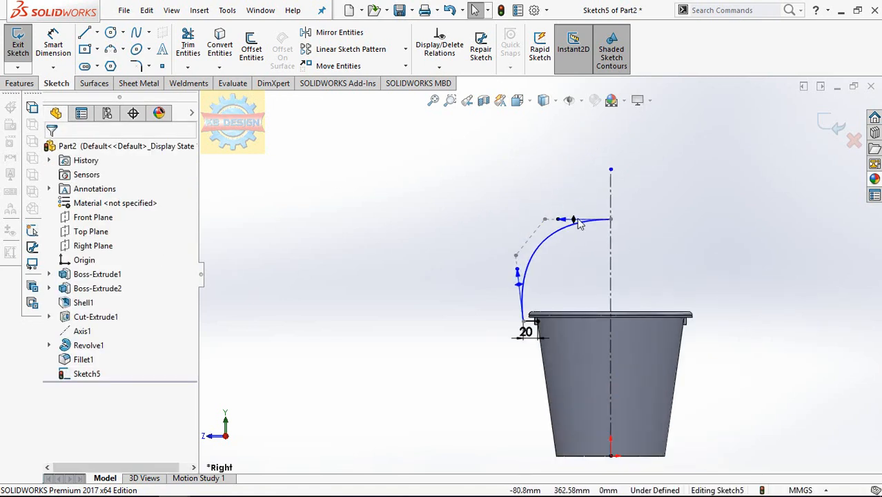
Dimension the vertical distance from the spline's top point to the horizontal line's inner endpoint as 210 mm.
{"action": "left_click", "coordinate": [54, 44]}
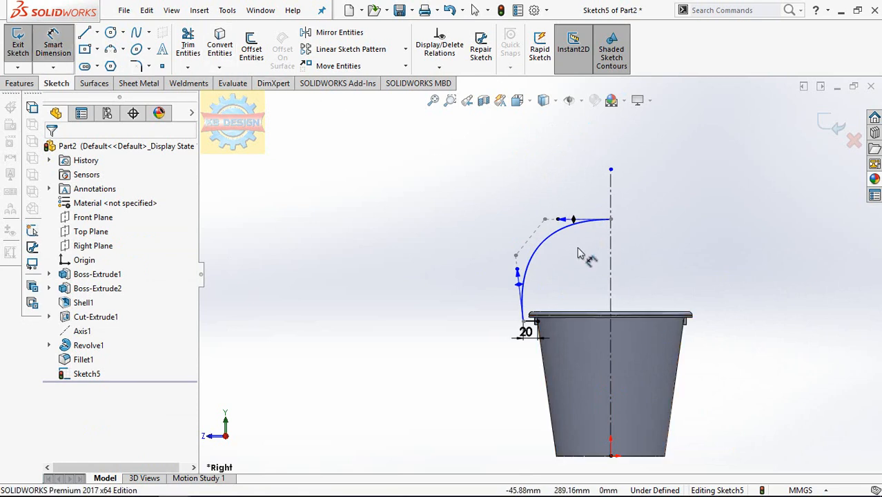
{"action": "left_click", "coordinate": [611, 220]}
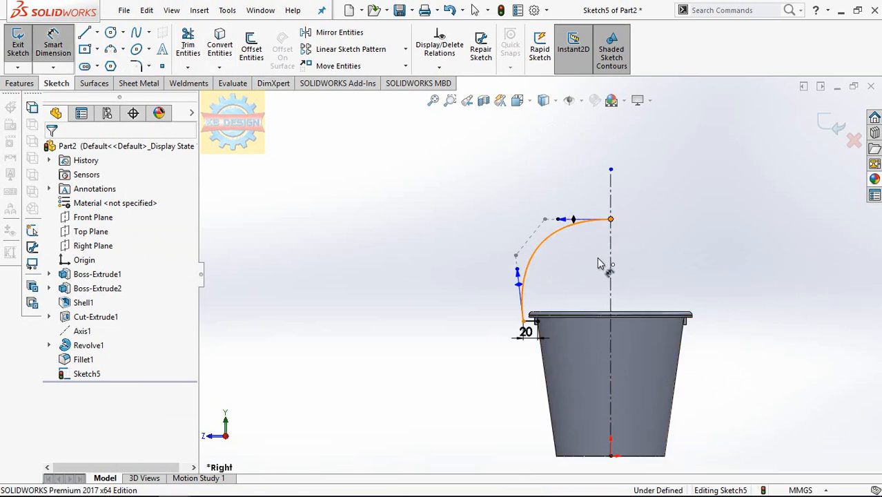
{"action": "left_click", "coordinate": [537, 323]}
{"action": "left_click", "coordinate": [443, 310]}
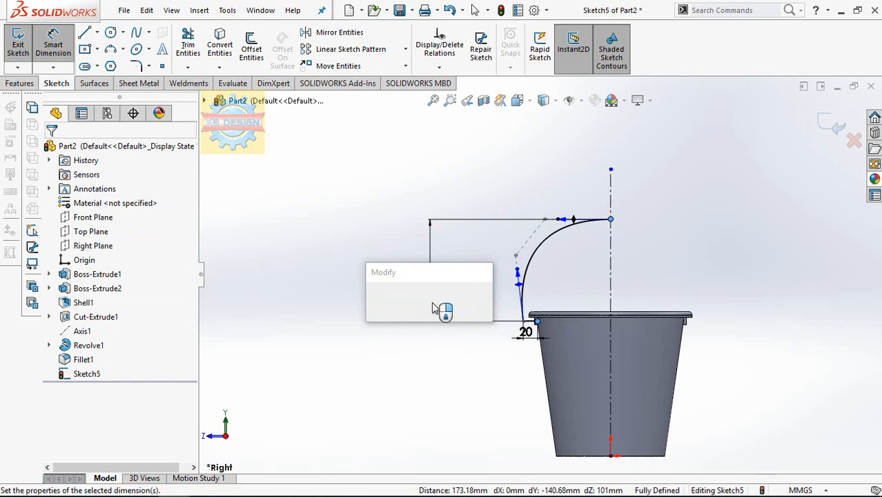
{"action": "type", "text": "210"}
{"action": "key", "text": "Return"}
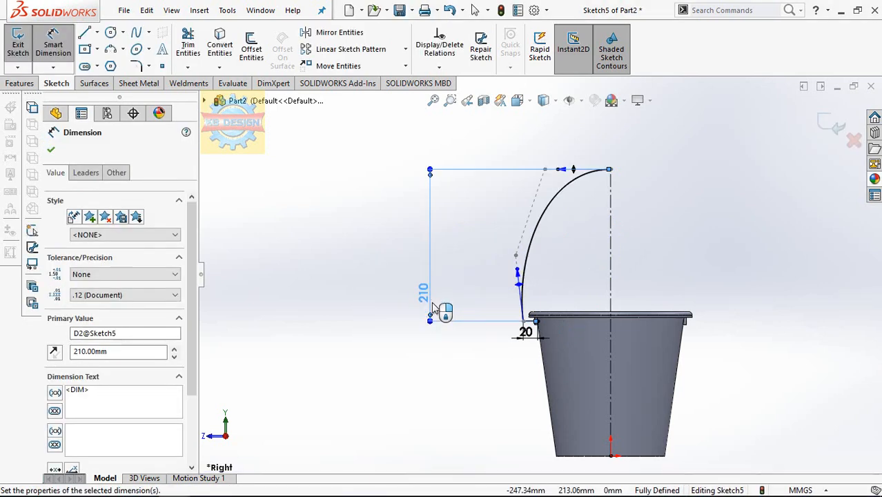
Mirror the spline and the horizontal line about the vertical centerline, and exit the handle path sketch.
{"action": "left_click", "coordinate": [332, 32]}
{"action": "left_click", "coordinate": [545, 207]}
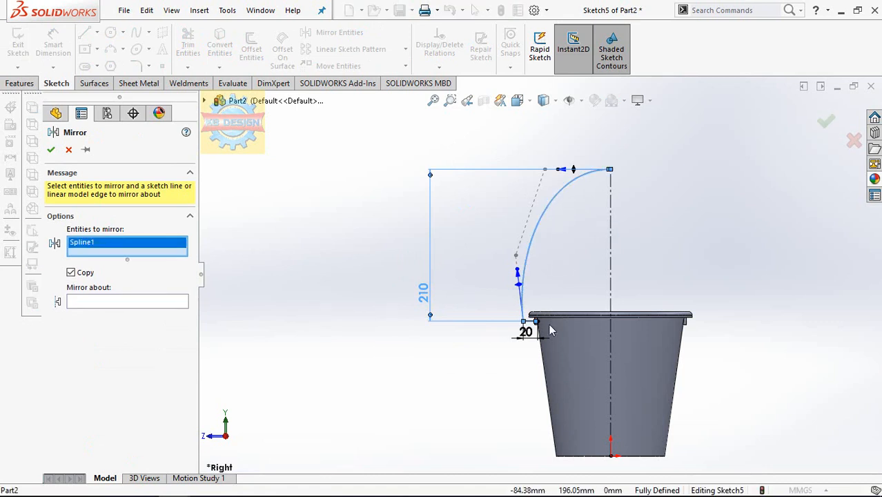
{"action": "left_click", "coordinate": [533, 321]}
{"action": "left_click", "coordinate": [87, 315]}
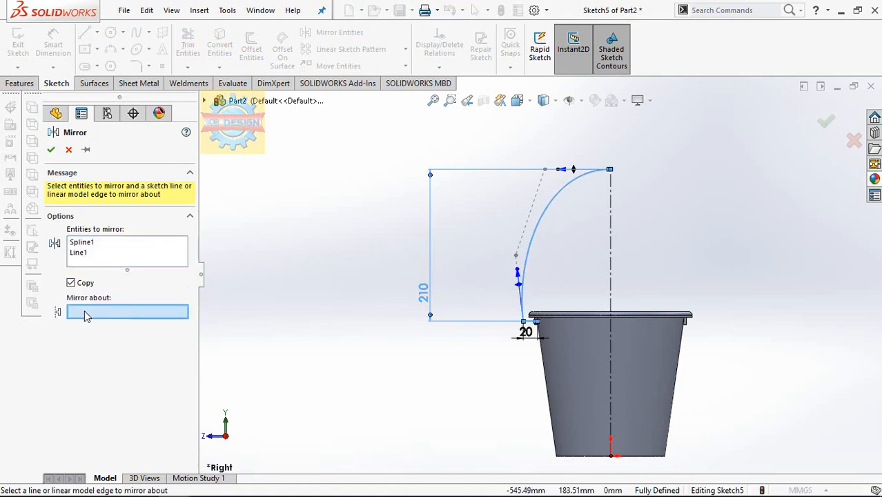
{"action": "left_click", "coordinate": [605, 276]}
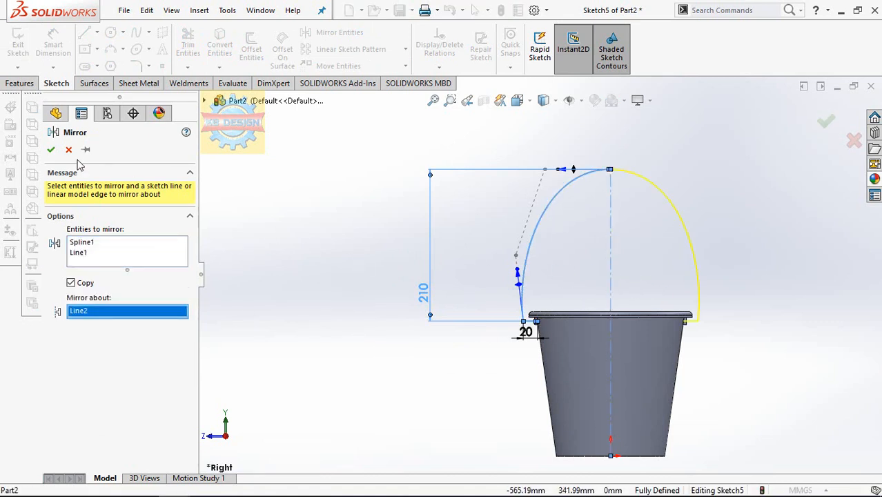
{"action": "left_click", "coordinate": [53, 151]}
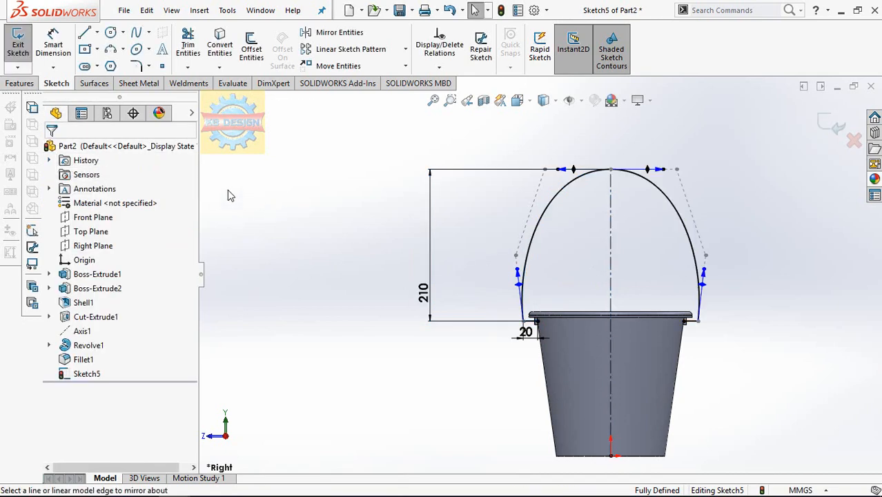
{"action": "left_click", "coordinate": [18, 45]}
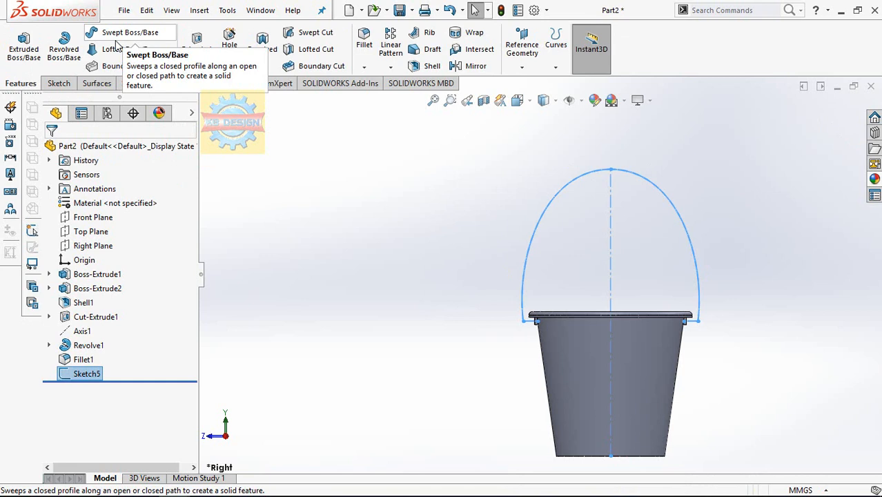
Sweep a circular profile 5 mm in diameter along the handle path sketch to form the handle.
{"action": "left_click", "coordinate": [121, 35]}
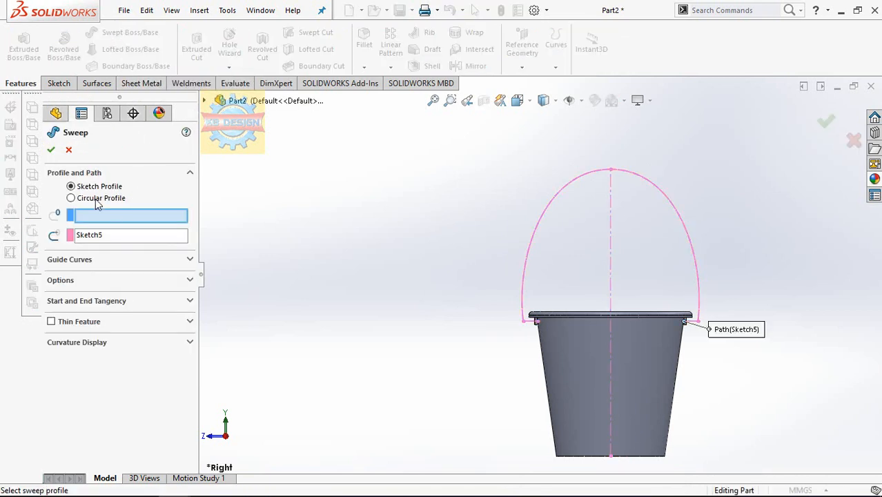
{"action": "left_click", "coordinate": [98, 199]}
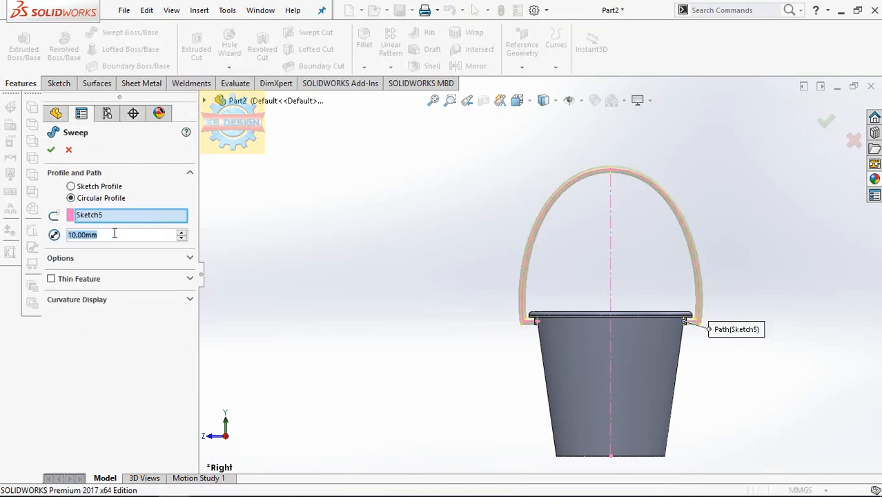
{"action": "type", "text": "5"}
{"action": "key", "text": "Return"}
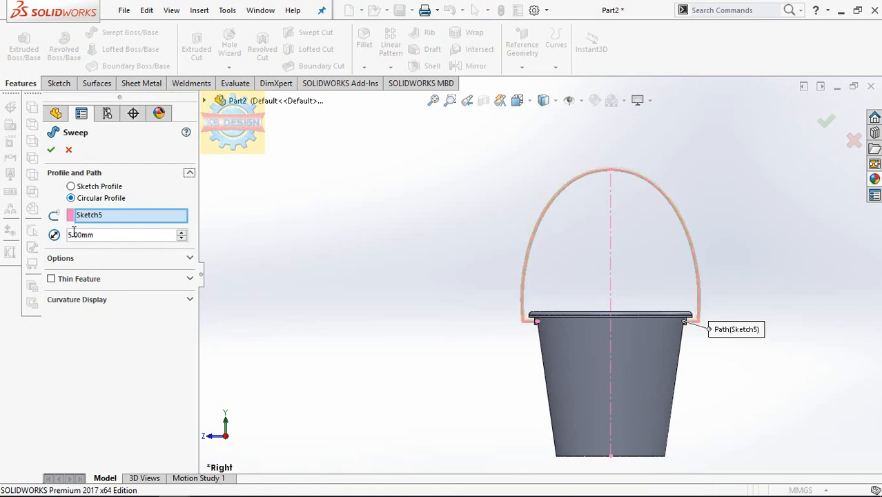
{"action": "type", "text": "10"}
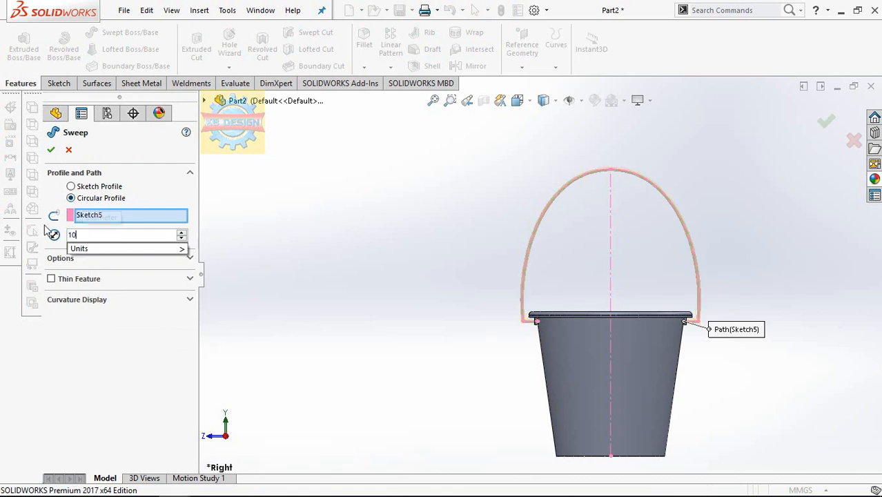
{"action": "key", "text": "Return"}
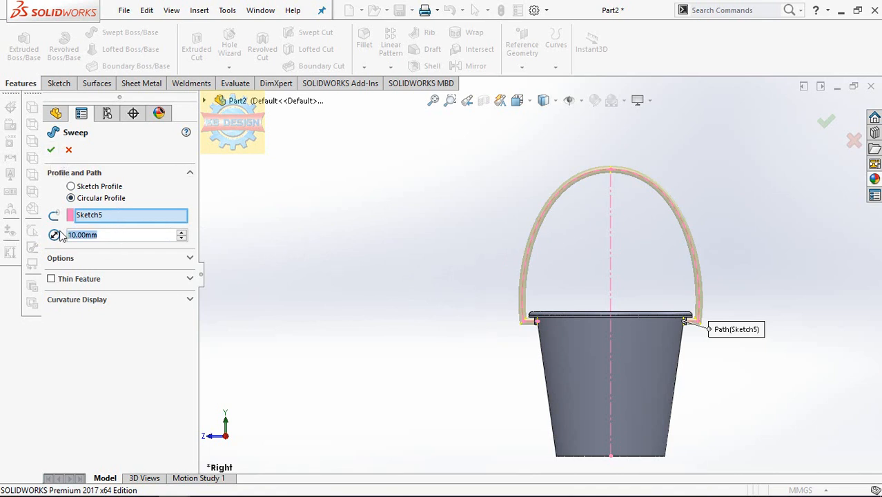
{"action": "type", "text": "5"}
{"action": "key", "text": "Return"}
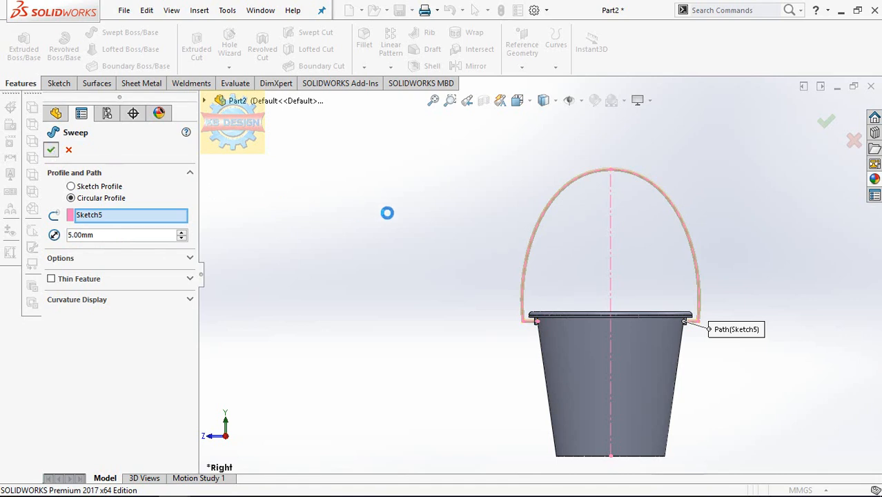
Start a new sketch on the bucket's outer bottom face, viewed normal to it.
{"action": "middle_click_drag", "start_coordinate": [415, 233], "coordinate": [634, 315]}
{"action": "scroll", "coordinate": [621, 346], "scroll_direction": "up", "scroll_amount": 3}
{"action": "left_click", "coordinate": [569, 361]}
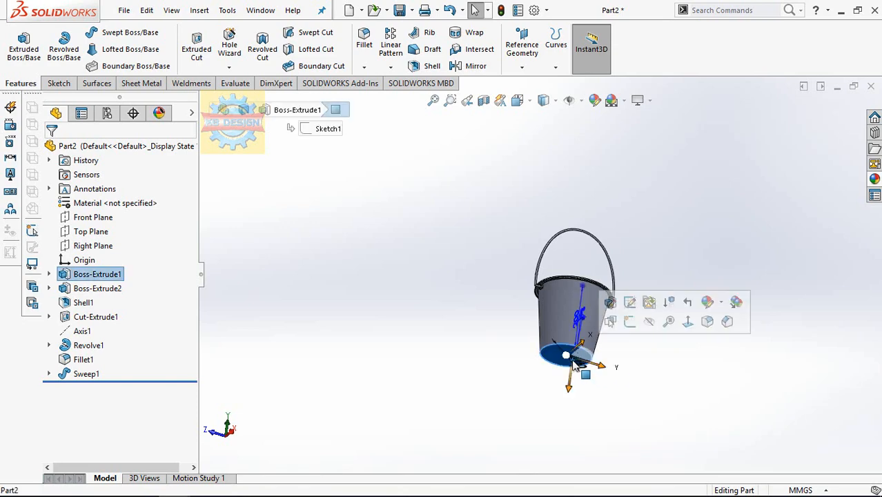
{"action": "left_click", "coordinate": [688, 322]}
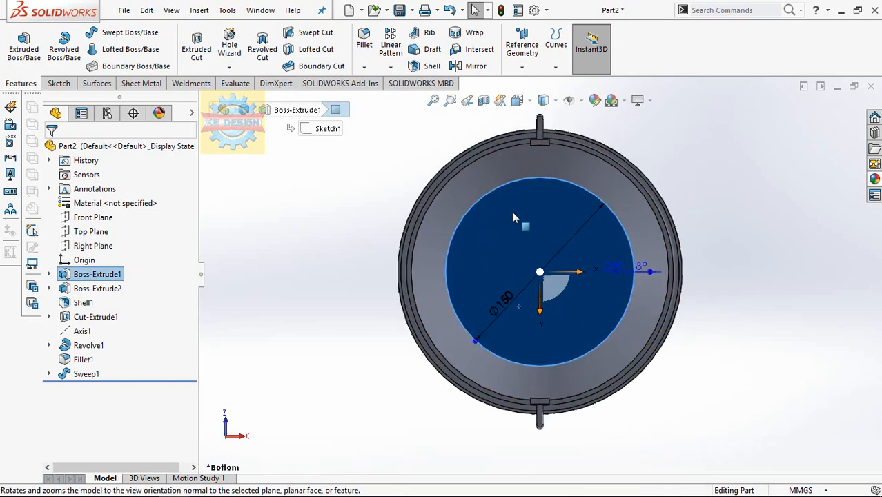
{"action": "left_click", "coordinate": [59, 83]}
{"action": "left_click", "coordinate": [17, 47]}
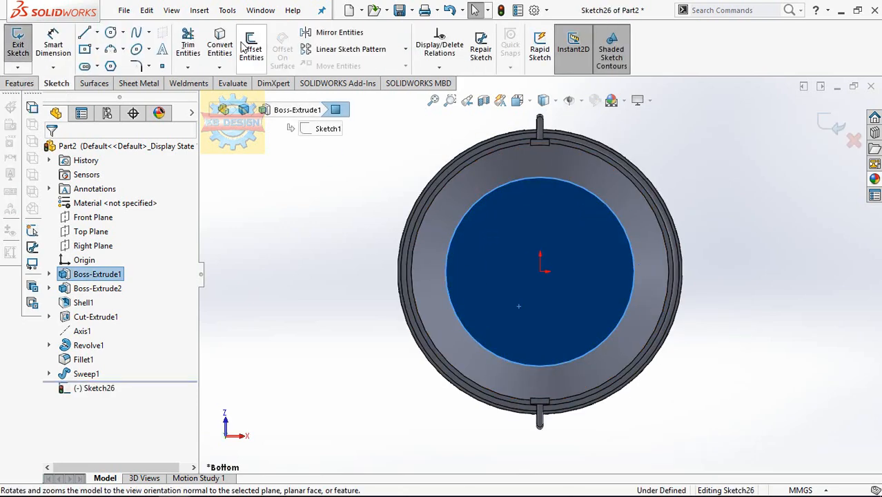
Convert the bottom face's circular edge into the sketch and offset it 10 mm inward.
{"action": "left_click", "coordinate": [228, 45]}
{"action": "left_click", "coordinate": [252, 52]}
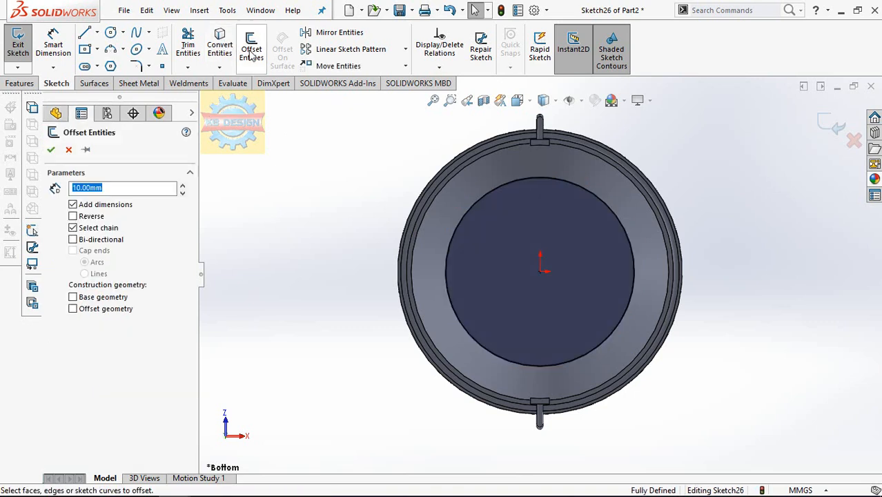
{"action": "left_click", "coordinate": [570, 185]}
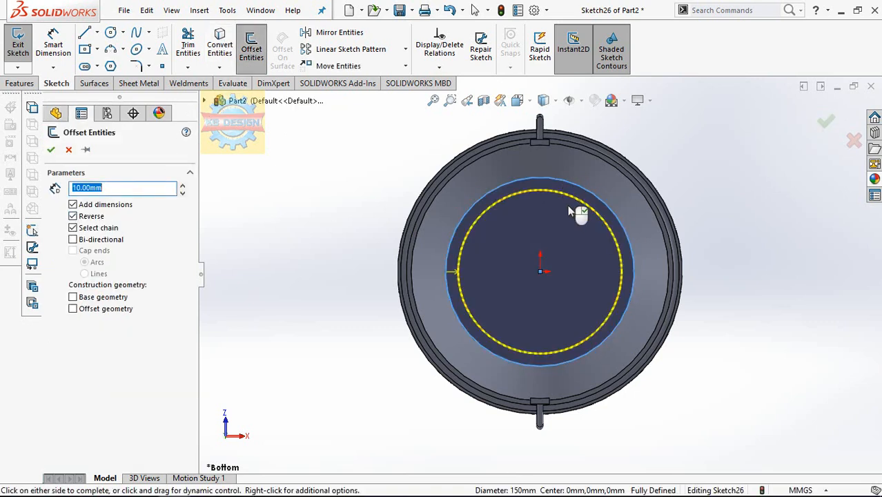
{"action": "left_click", "coordinate": [50, 149]}
Extrude the base ring sketch 4 mm downward, merged with the bucket, with an 8-degree outward draft.
{"action": "middle_click_drag", "start_coordinate": [325, 167], "coordinate": [334, 342]}
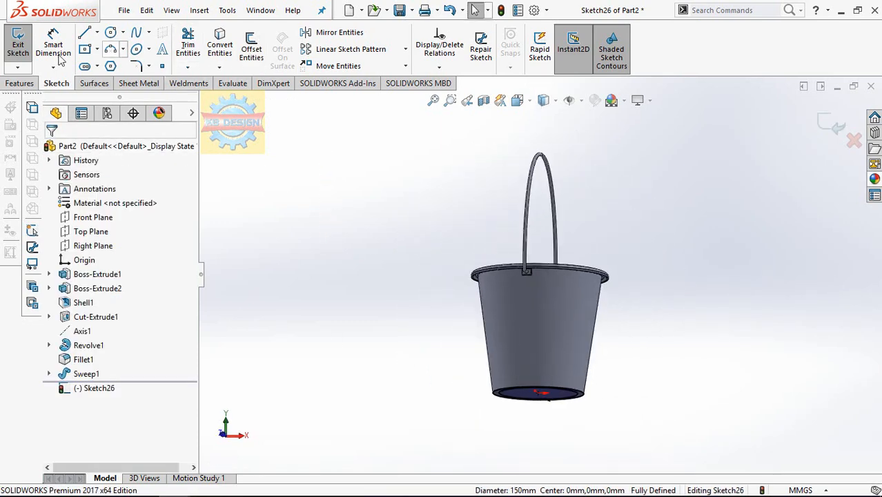
{"action": "left_click", "coordinate": [19, 83]}
{"action": "left_click", "coordinate": [23, 45]}
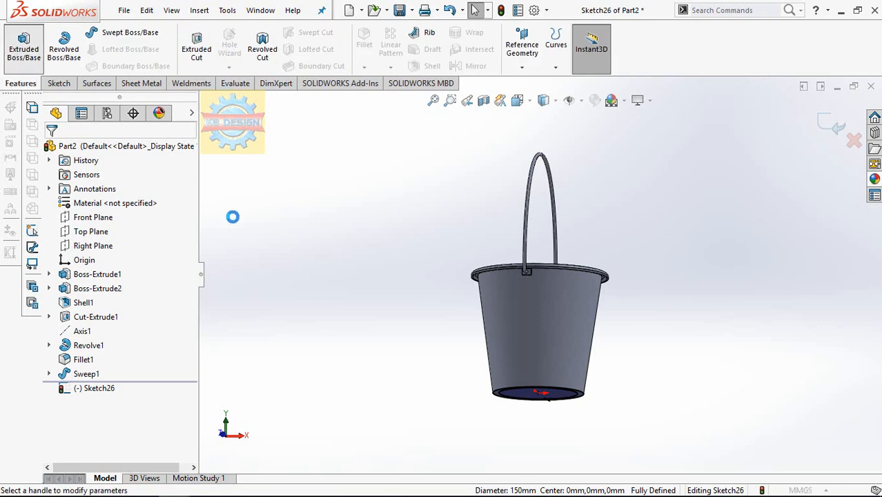
{"action": "type", "text": "4"}
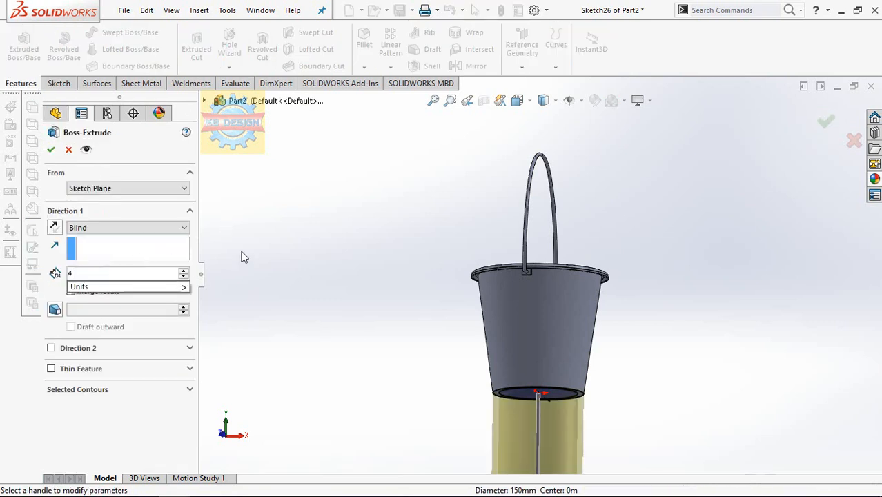
{"action": "key", "text": "Return"}
{"action": "left_click", "coordinate": [54, 309]}
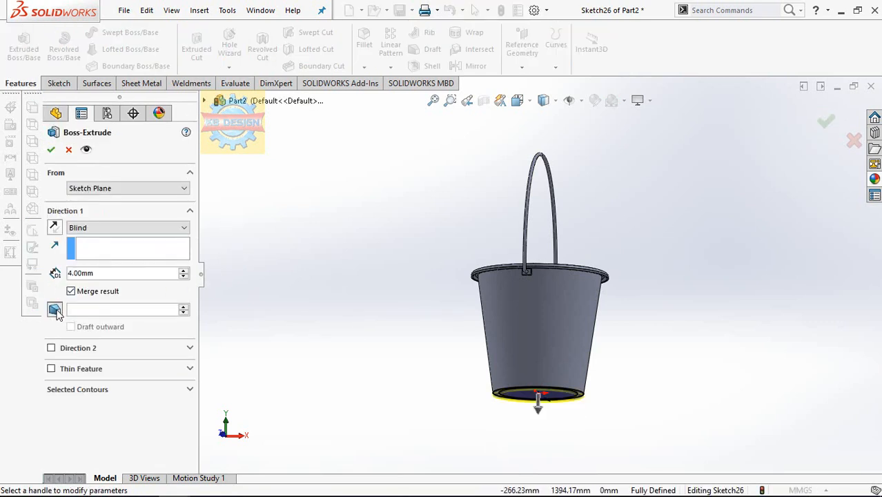
{"action": "left_click", "coordinate": [70, 326]}
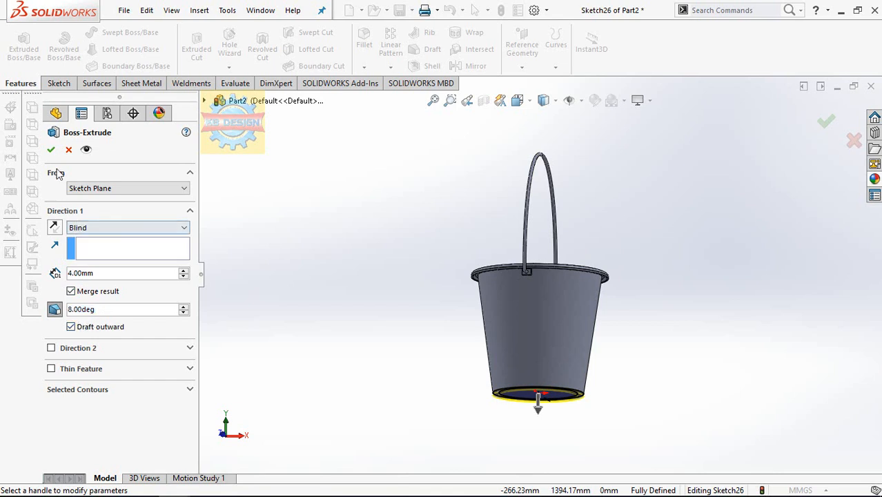
{"action": "left_click", "coordinate": [51, 150]}
{"action": "scroll", "coordinate": [540, 408], "scroll_direction": "down", "scroll_amount": 3}
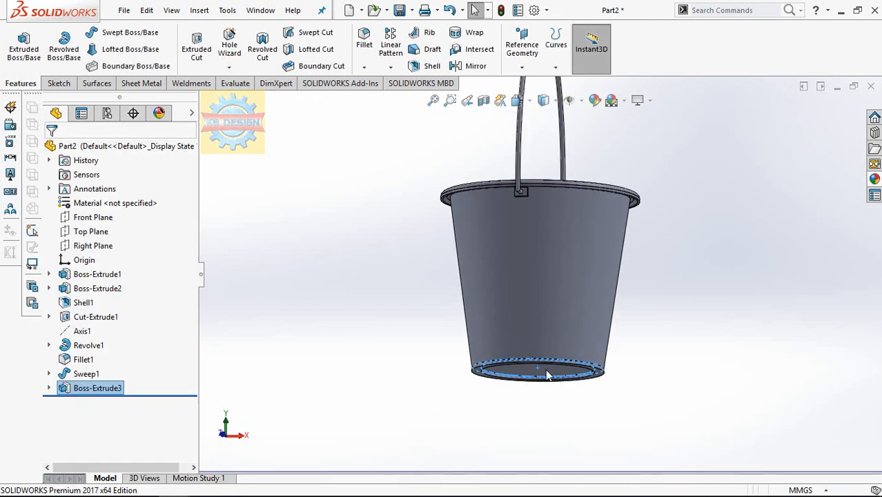
{"action": "left_click", "coordinate": [691, 284]}
Fillet the base ring's inner circular edge, where it meets the bucket's bottom face, with a 5 mm radius.
{"action": "middle_click_drag", "start_coordinate": [617, 298], "coordinate": [588, 316]}
{"action": "scroll", "coordinate": [589, 316], "scroll_direction": "down", "scroll_amount": 2}
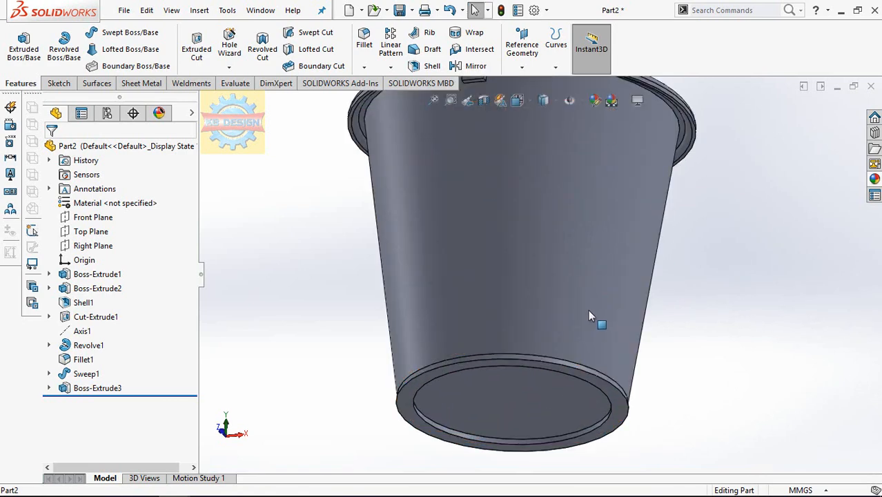
{"action": "left_click", "coordinate": [364, 41]}
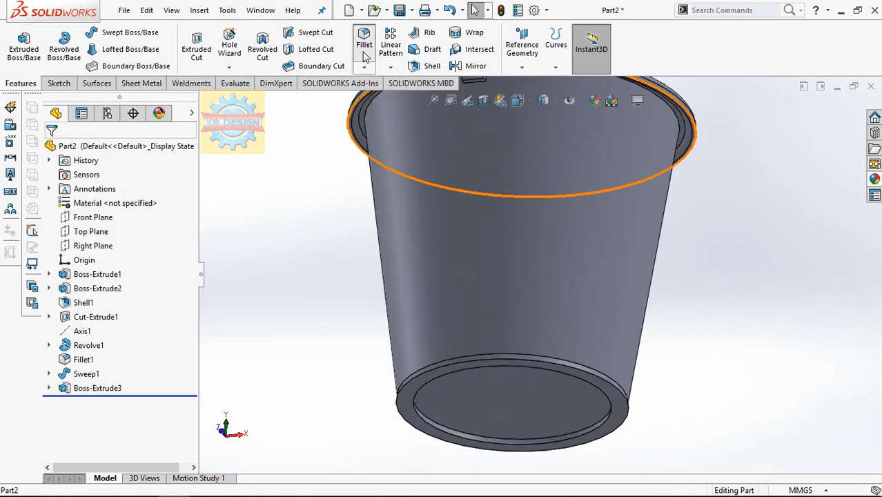
{"action": "left_click", "coordinate": [444, 429]}
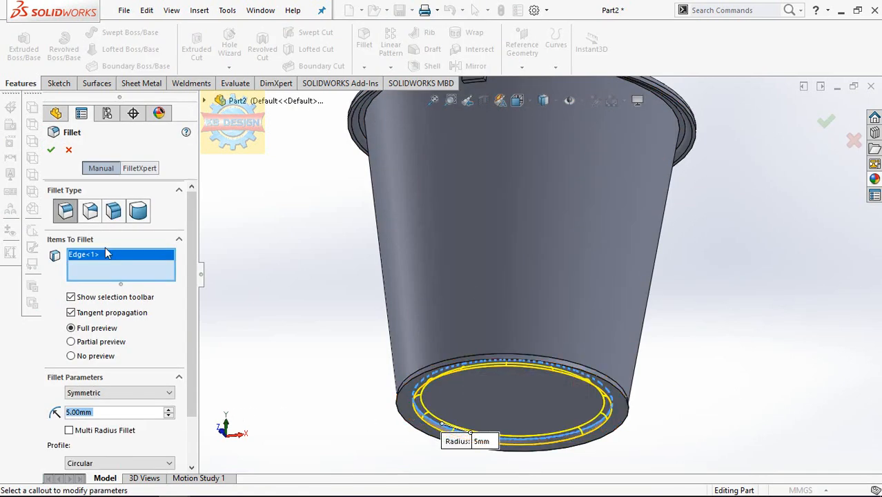
{"action": "left_click", "coordinate": [51, 150]}
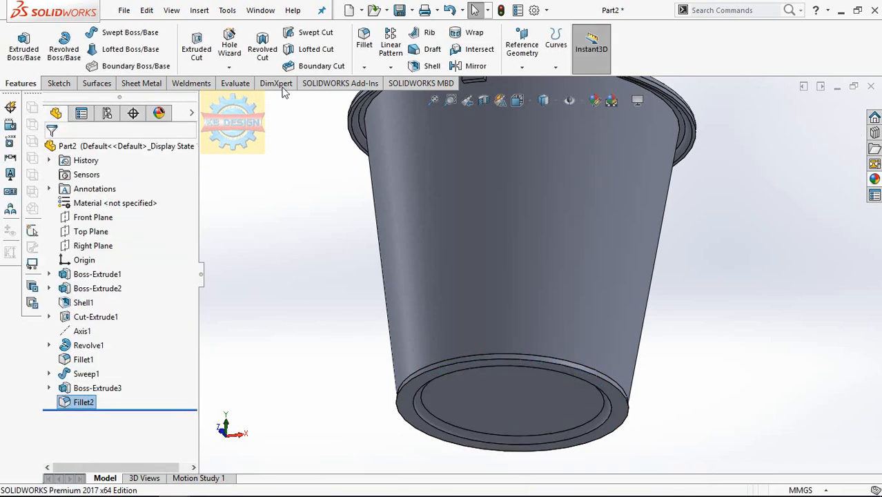
Fillet the outer circular edge of the base ring's underside with a 1 mm radius.
{"action": "key", "text": "Return"}
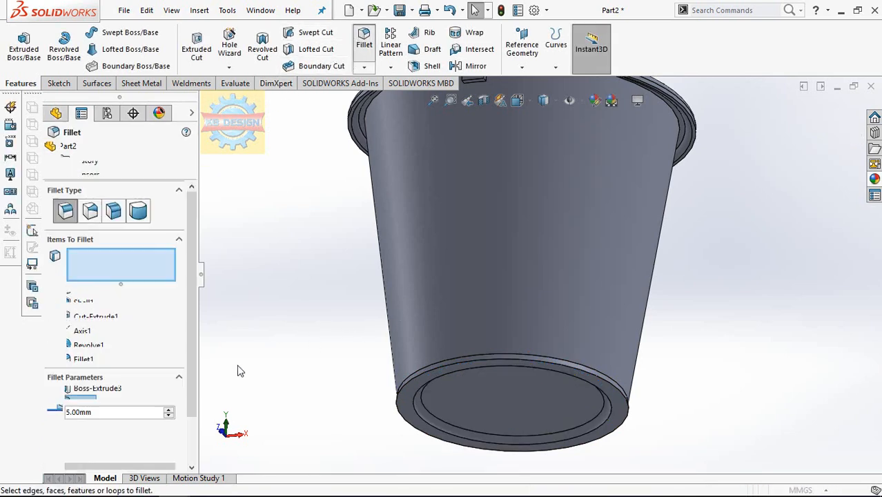
{"action": "left_click", "coordinate": [404, 420]}
{"action": "left_click", "coordinate": [52, 151]}
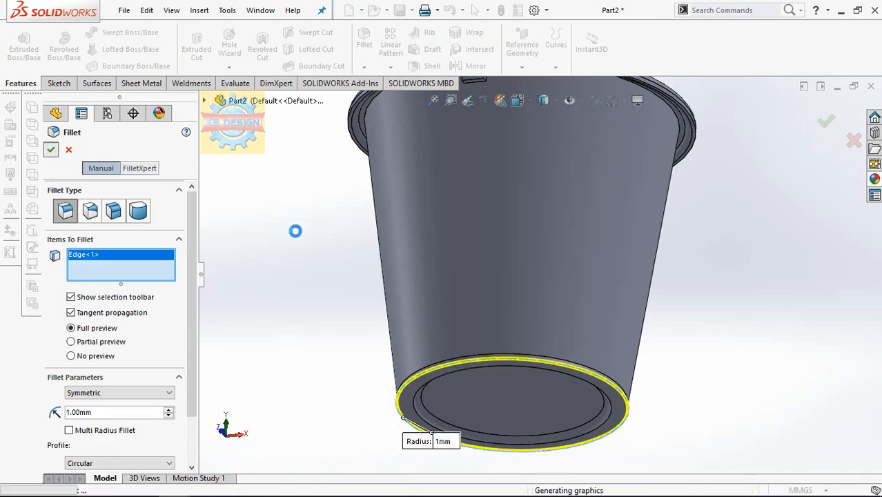
{"action": "scroll", "coordinate": [352, 252], "scroll_direction": "up", "scroll_amount": 5}
{"action": "middle_click_drag", "start_coordinate": [431, 314], "coordinate": [320, 378]}
{"action": "scroll", "coordinate": [591, 199], "scroll_direction": "down", "scroll_amount": 1}
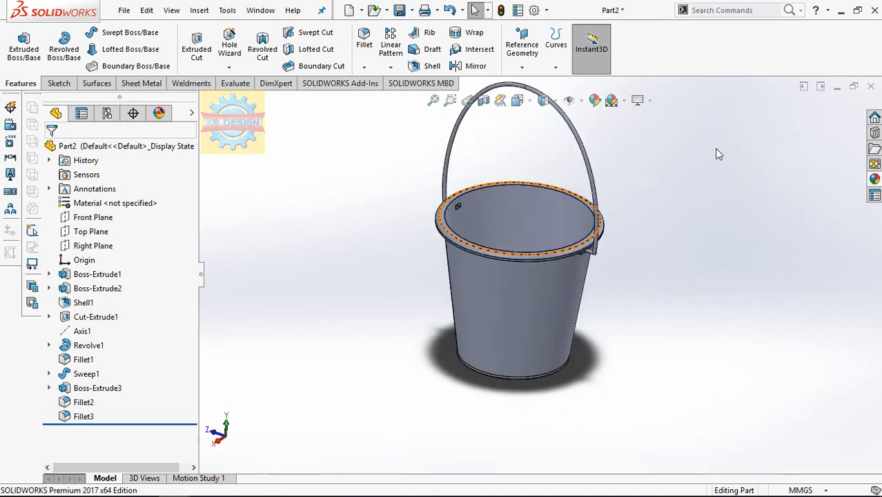